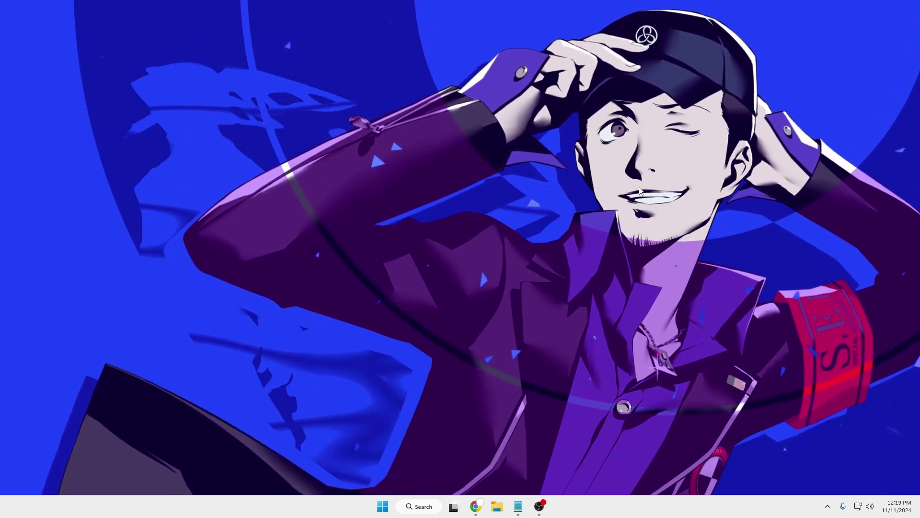
Search Google for 'sharex' in Chrome and enlarge the results page
mouse_move(476, 504)
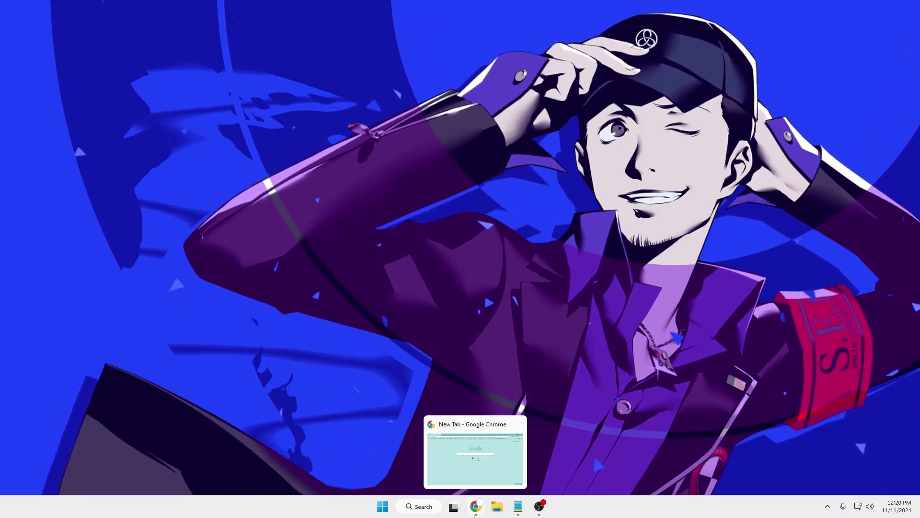
left_click(487, 464)
type("sharex")
key("Return")
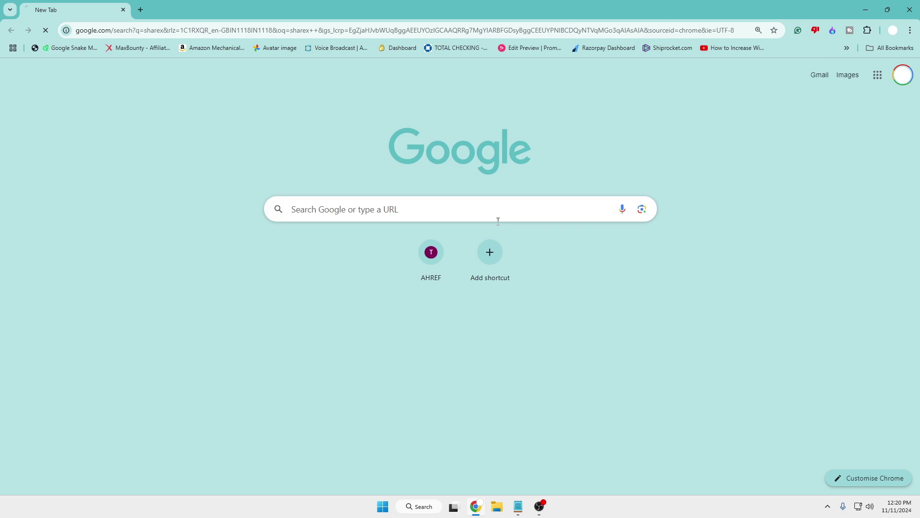
key("ctrl+plus")
key("ctrl+plus")
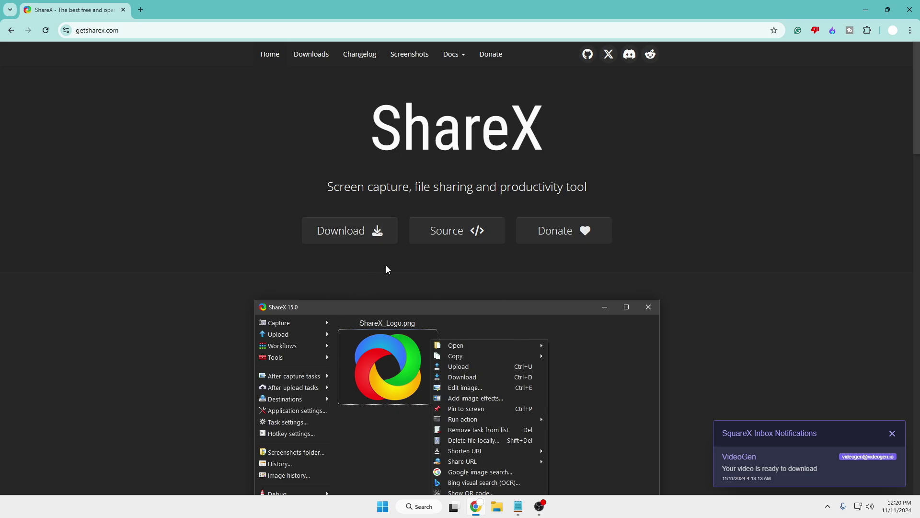
Start downloading the ShareX Setup installer from getsharex.com and check its progress
mouse_move(354, 233)
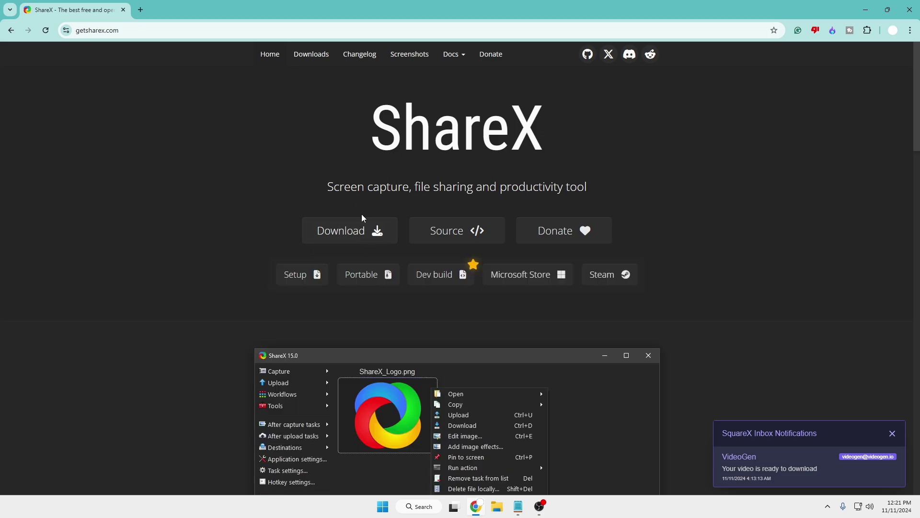
mouse_move(309, 278)
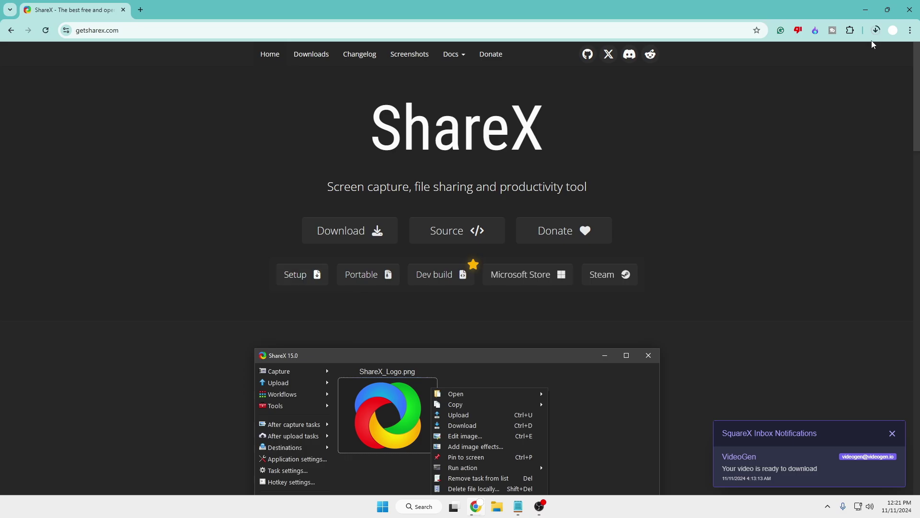
left_click(876, 30)
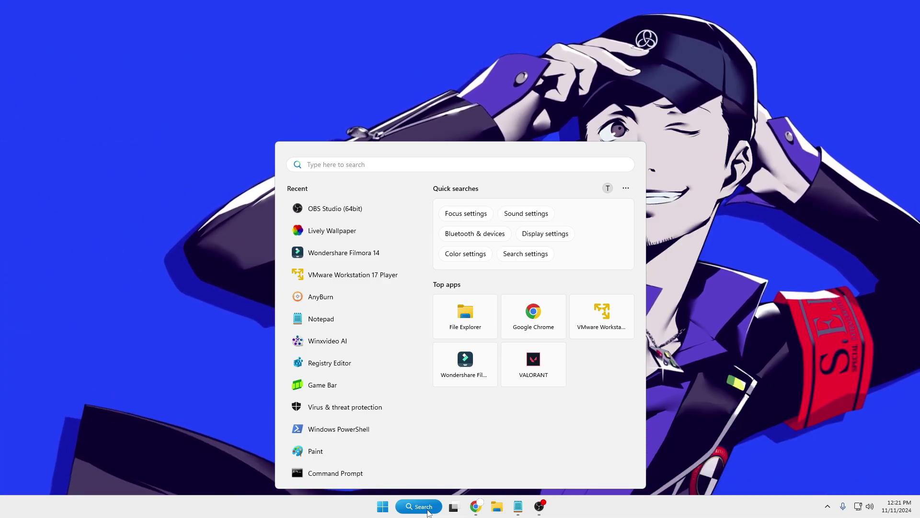
Launch ShareX from the 'share' search results and nudge its window slightly higher
type("share")
left_click(346, 244)
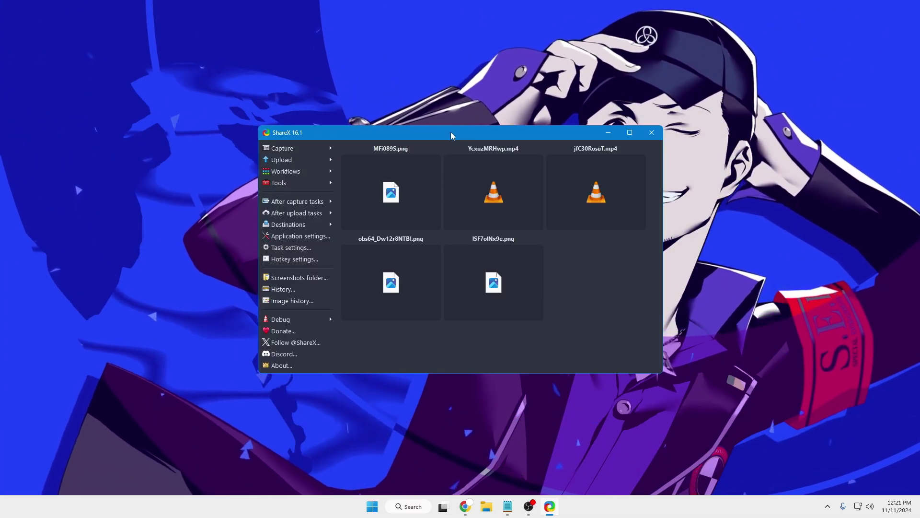
left_click_drag(450, 131, 452, 124)
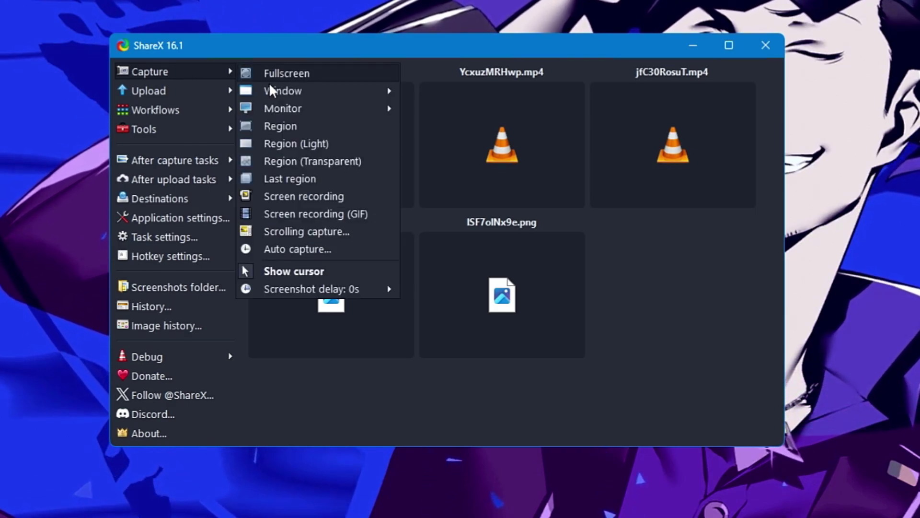
Browse the Capture menu's Window, Monitor and Screenshot delay submenus, then dismiss them
mouse_move(178, 70)
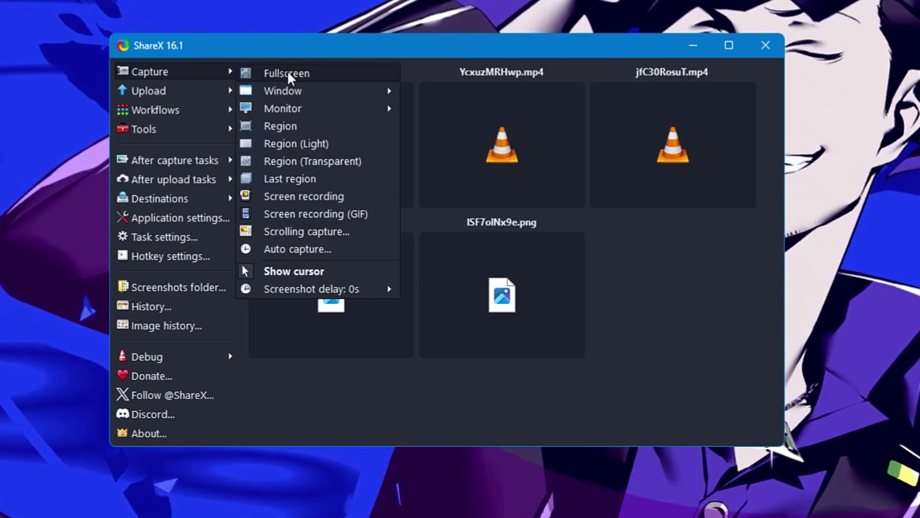
mouse_move(287, 91)
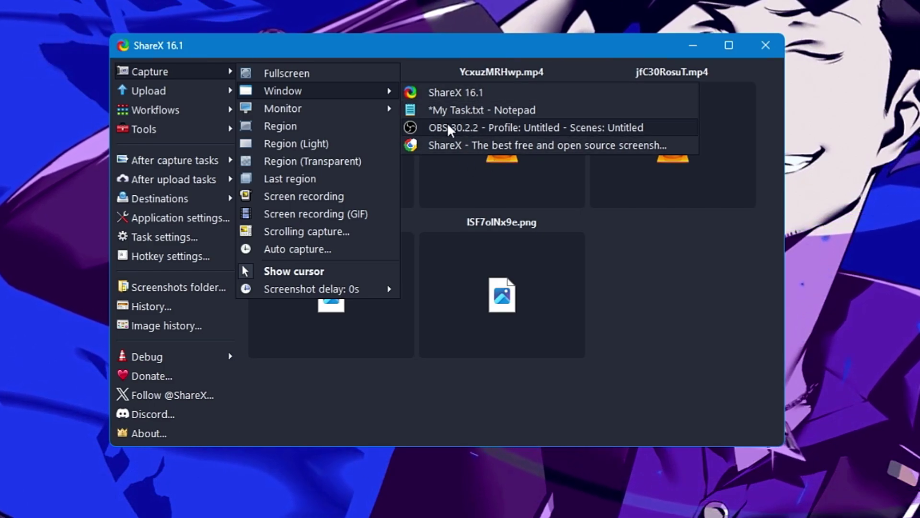
mouse_move(280, 113)
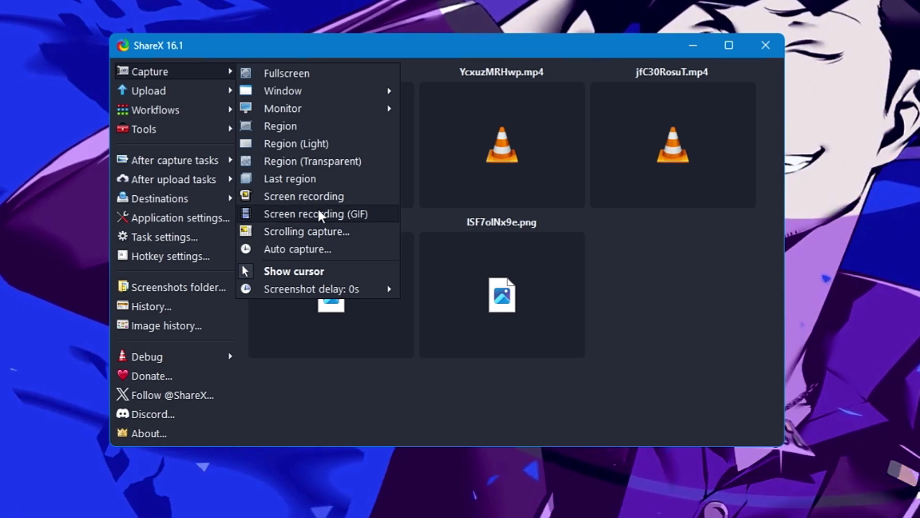
left_click(331, 265)
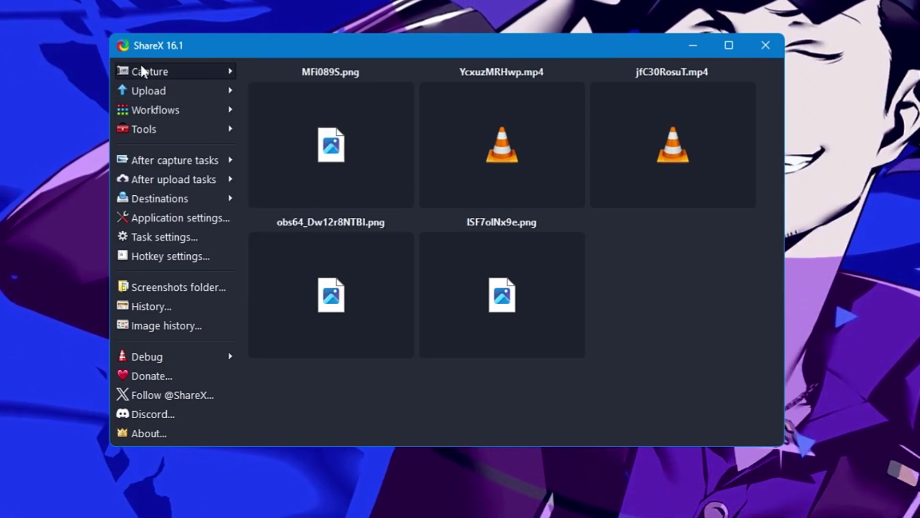
left_click(152, 73)
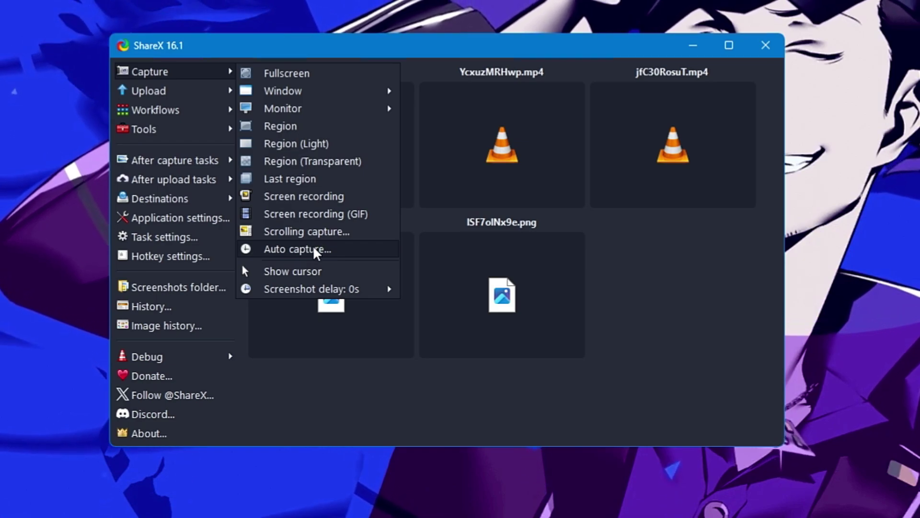
mouse_move(304, 289)
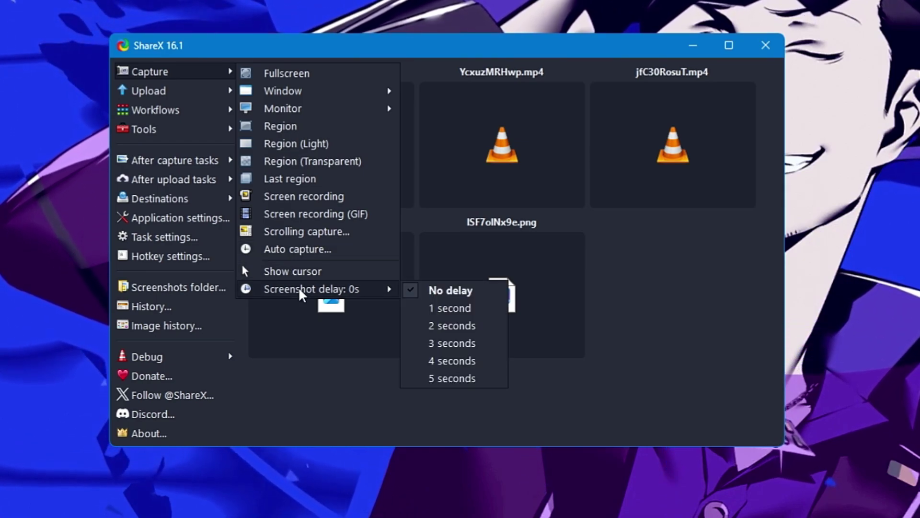
left_click(199, 91)
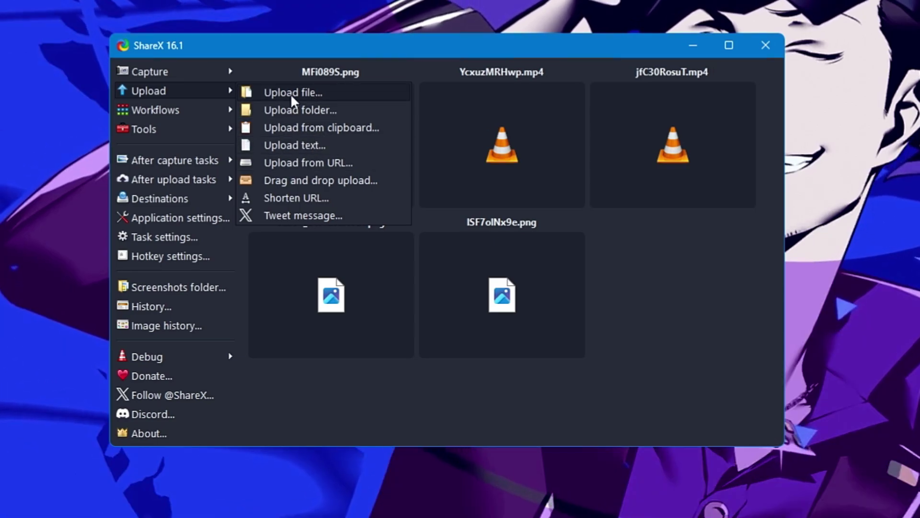
Upload Enhanced Intelligent Service.png from the Downloads folder
left_click(290, 94)
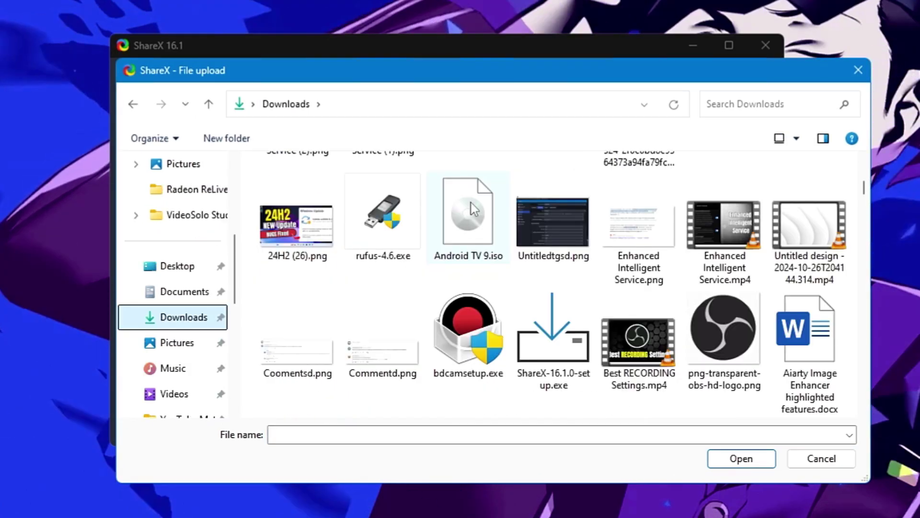
left_click(623, 246)
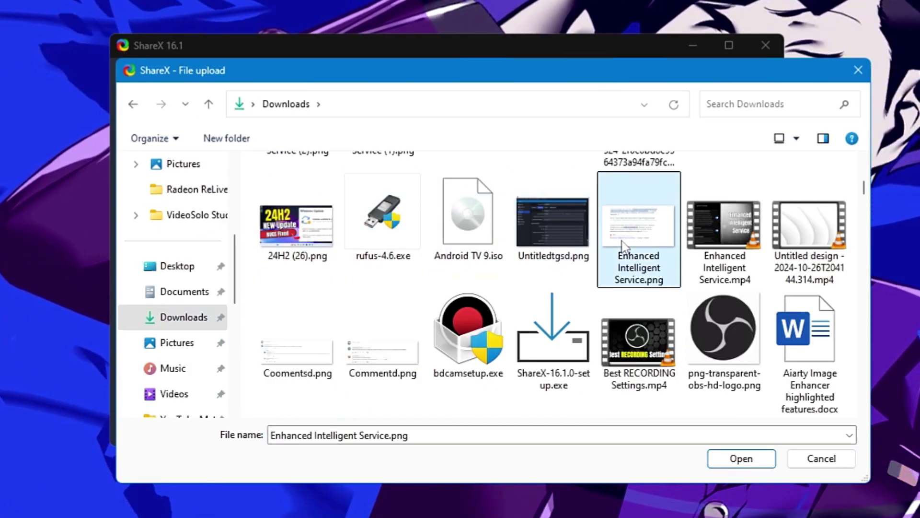
left_click(740, 465)
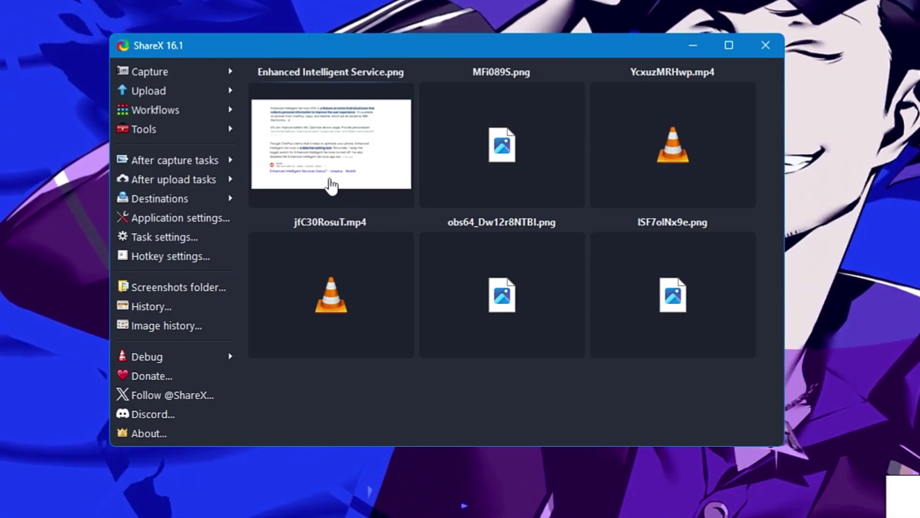
Review the uploaded image task's right-click actions, then close the menu
left_click(302, 160)
right_click(303, 134)
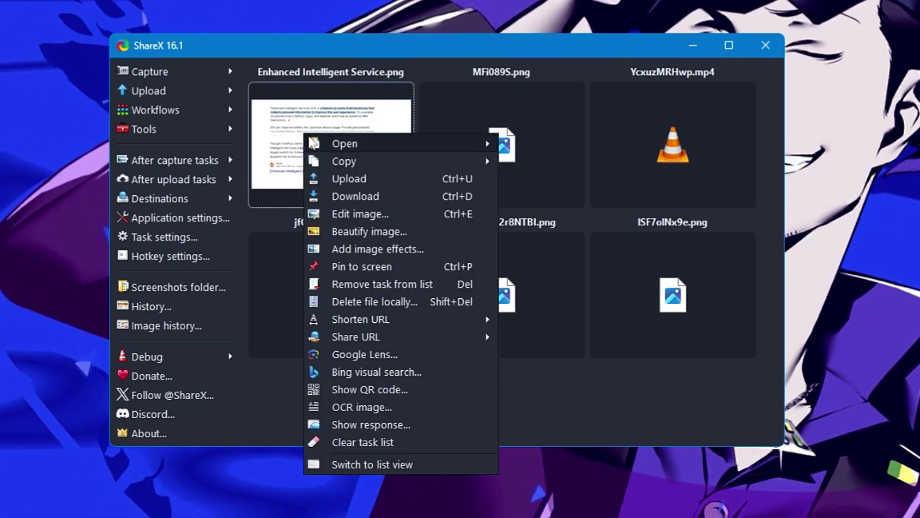
mouse_move(320, 139)
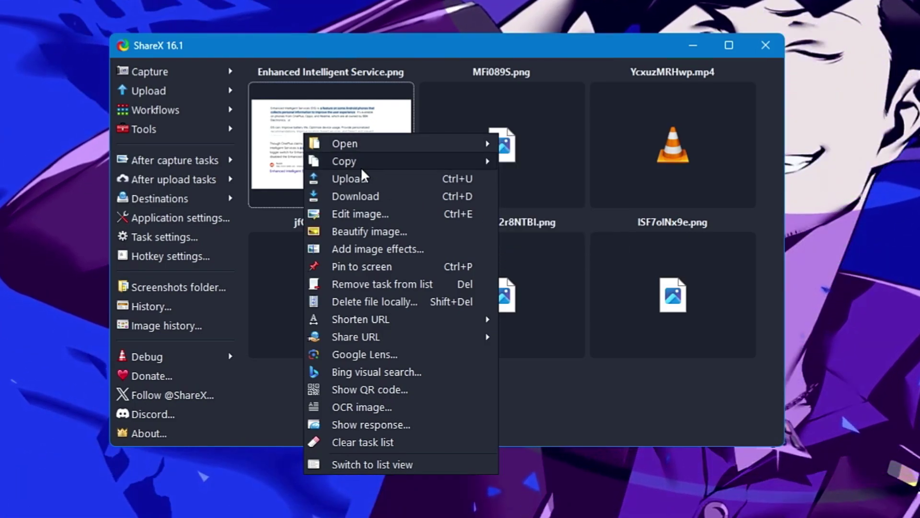
mouse_move(360, 166)
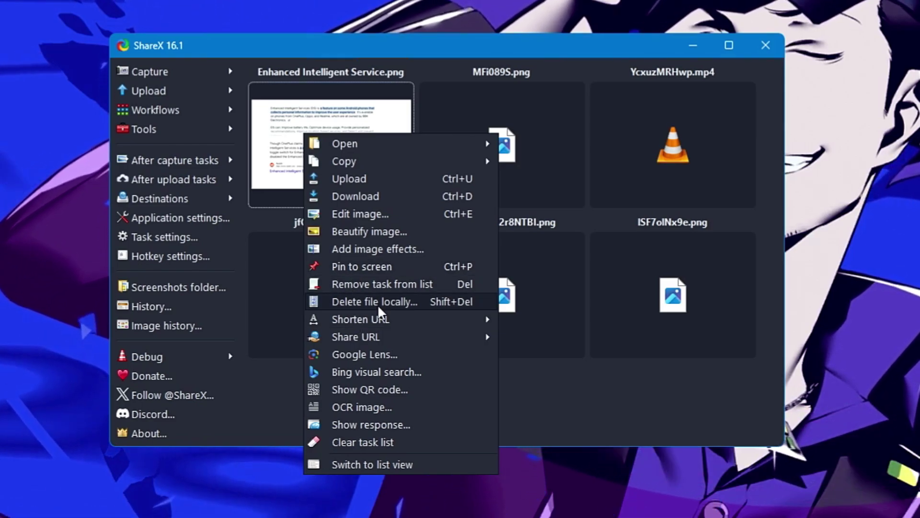
mouse_move(364, 318)
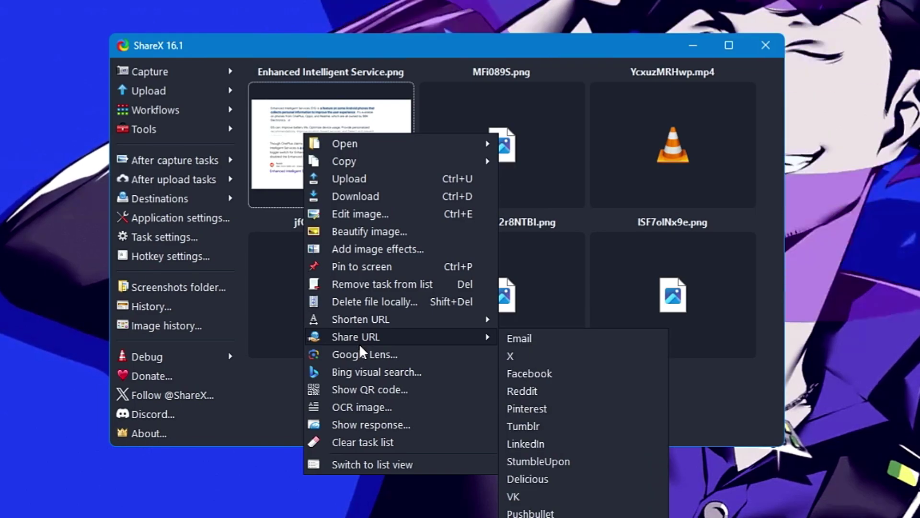
left_click(373, 355)
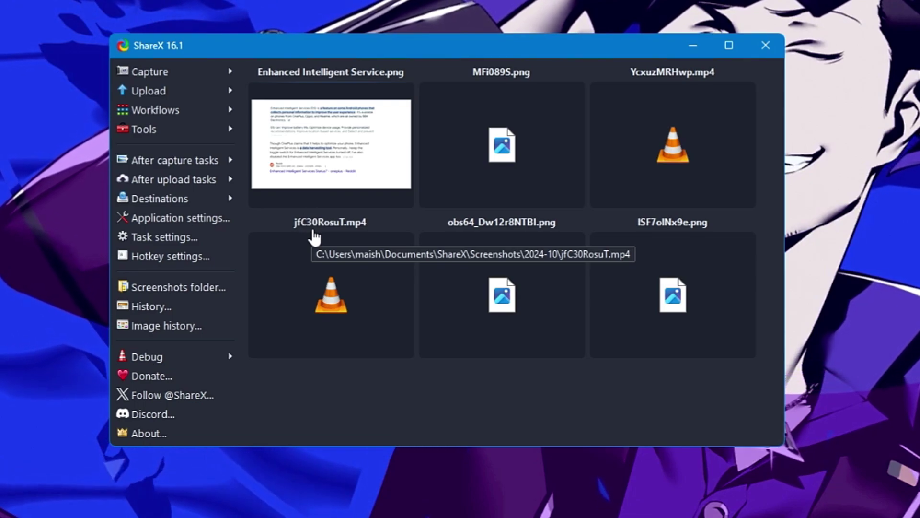
Share the Enhanced Intelligent Service.png URL through a sharing service from its context menu
right_click(312, 149)
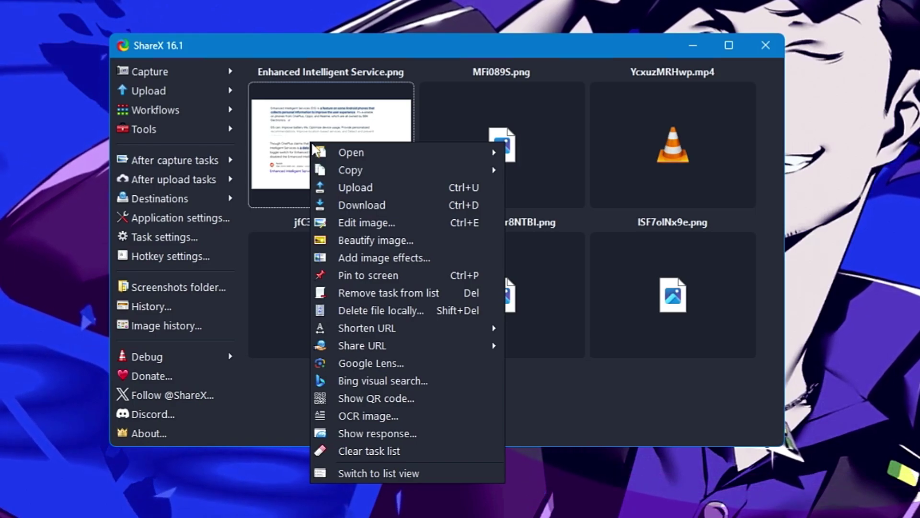
mouse_move(366, 352)
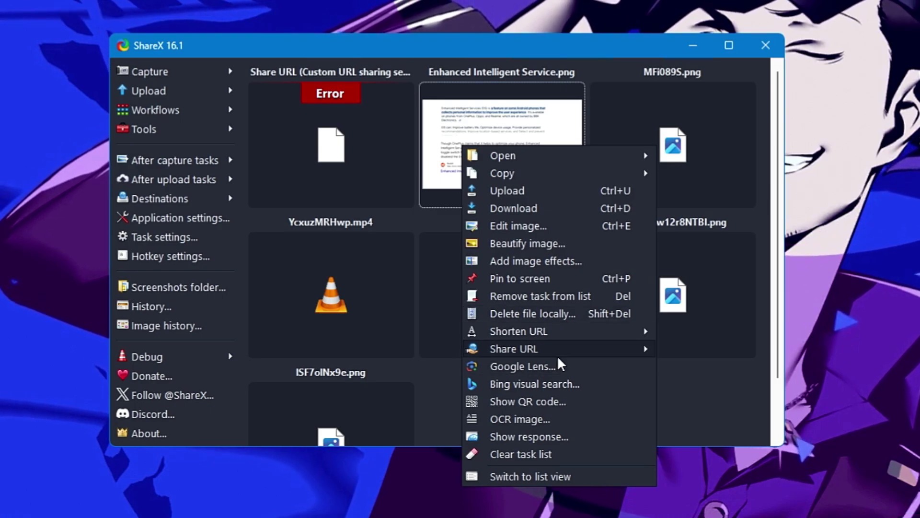
mouse_move(557, 355)
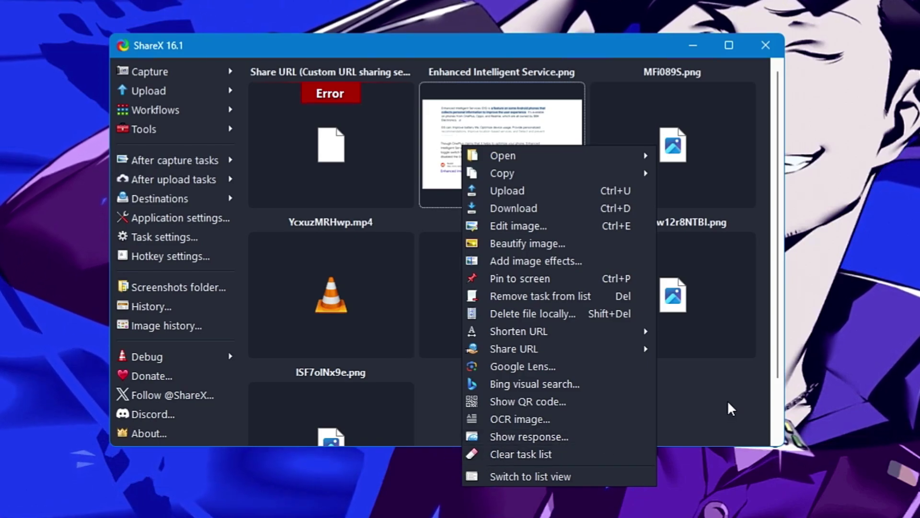
left_click(729, 409)
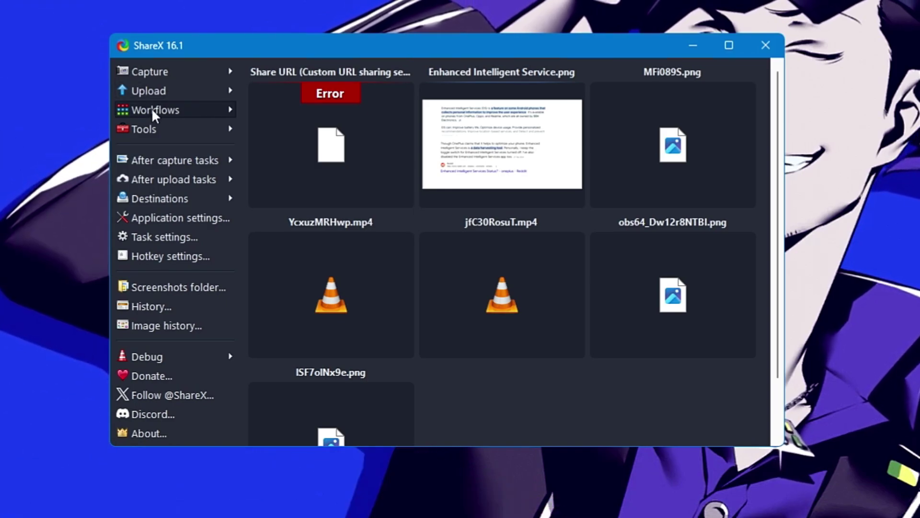
Look over the capture workflows list, then expand the Tools menu of utilities
left_click(157, 111)
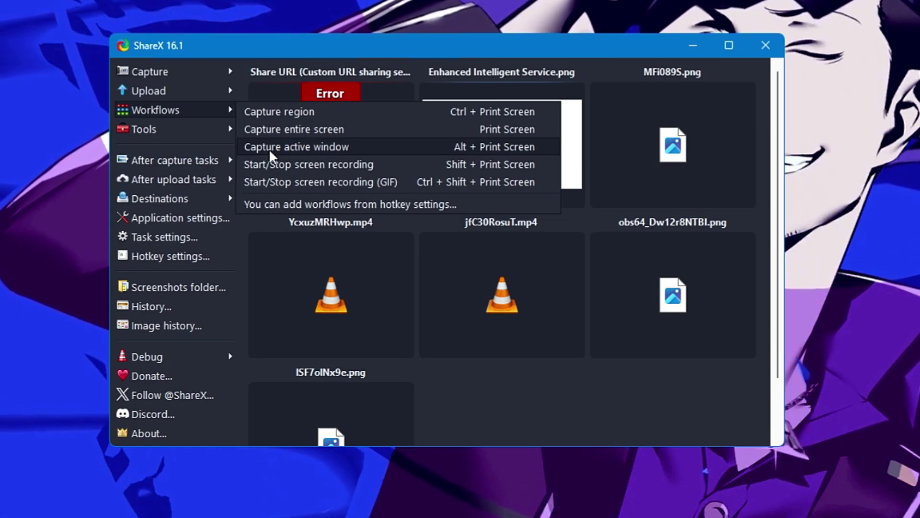
left_click(242, 50)
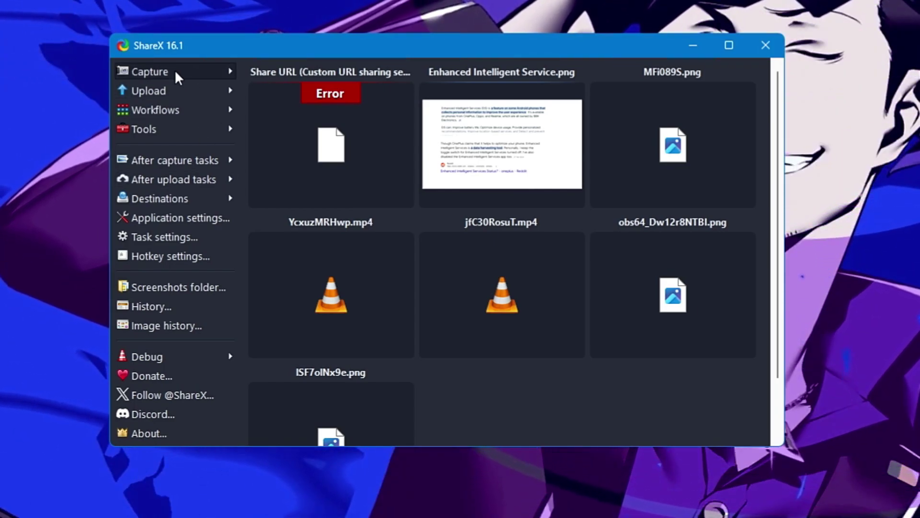
left_click(163, 131)
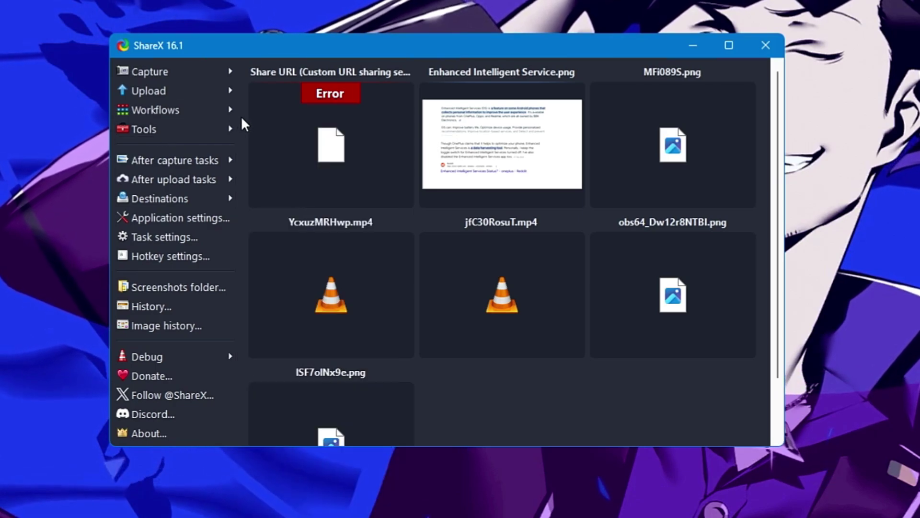
mouse_move(200, 128)
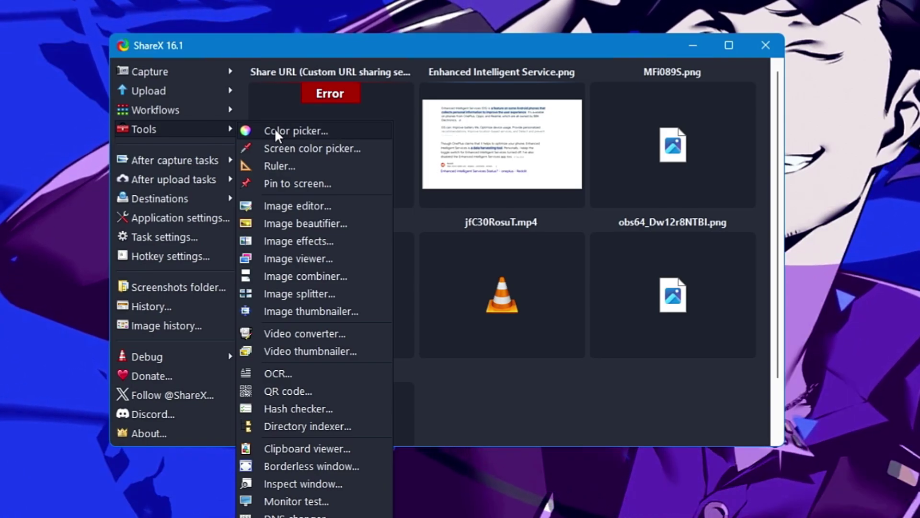
In Color picker, sample the crimson armband, then the blue wallpaper, reverting to crimson
left_click(289, 131)
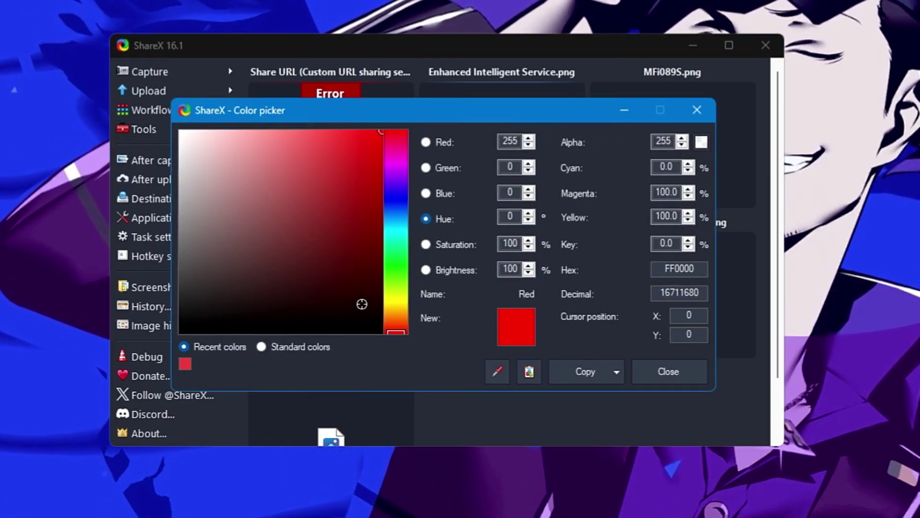
left_click(496, 373)
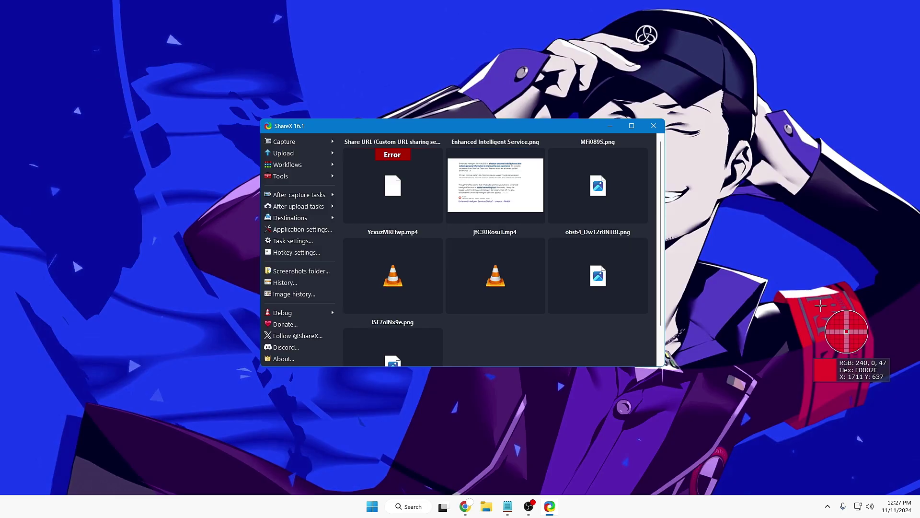
left_click(820, 305)
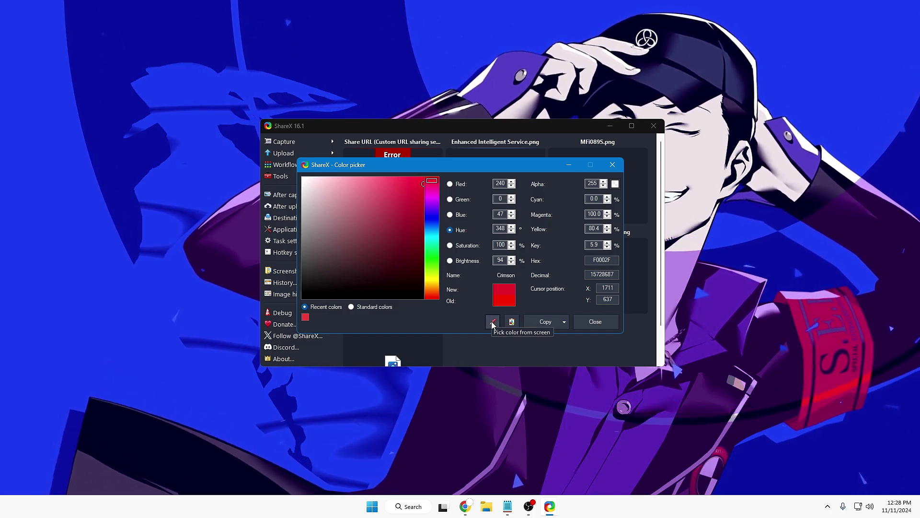
left_click(493, 323)
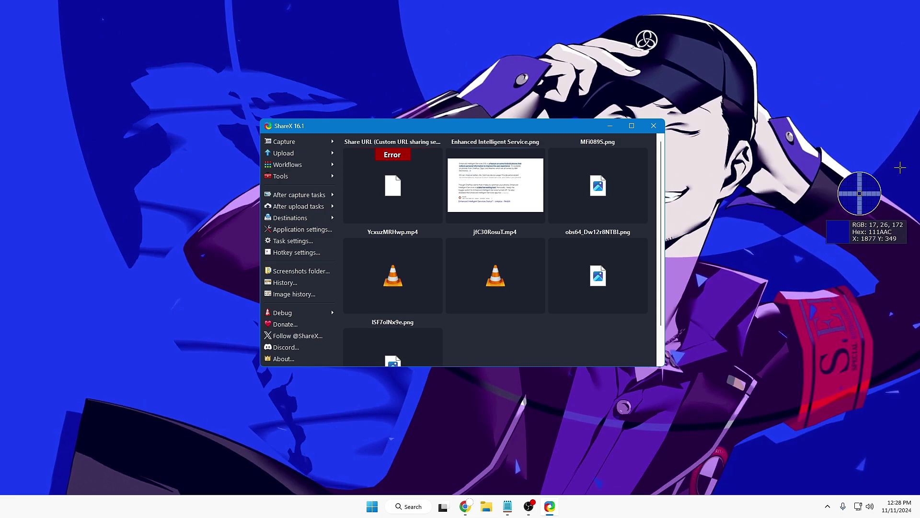
left_click(870, 116)
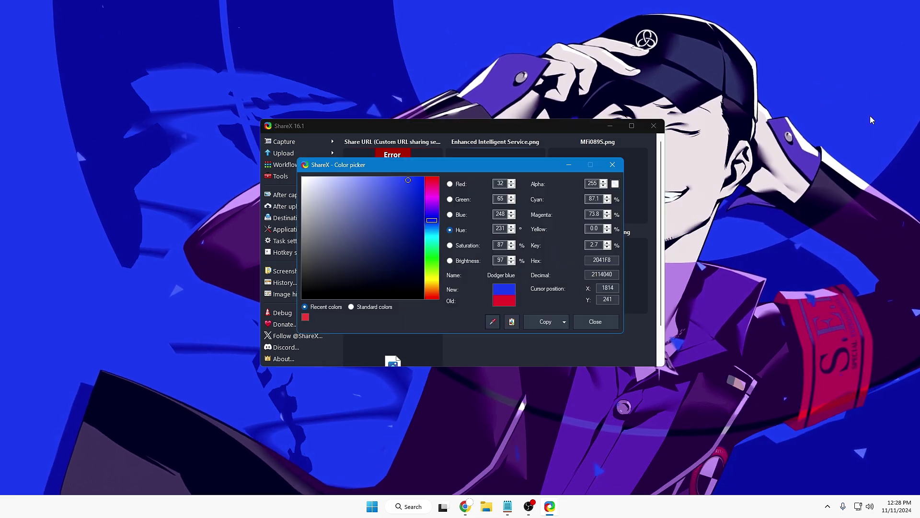
left_click(498, 291)
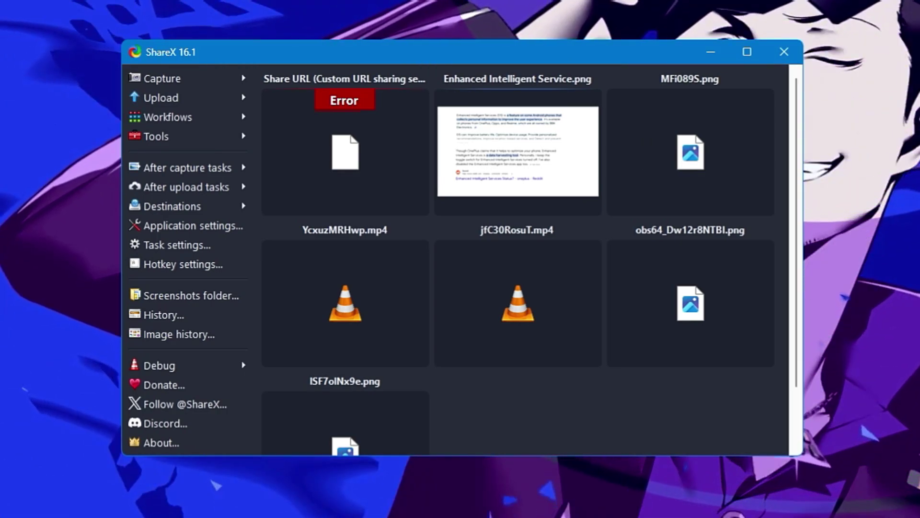
Launch Tools > Image editor and choose to open an image file from Downloads
left_click(181, 140)
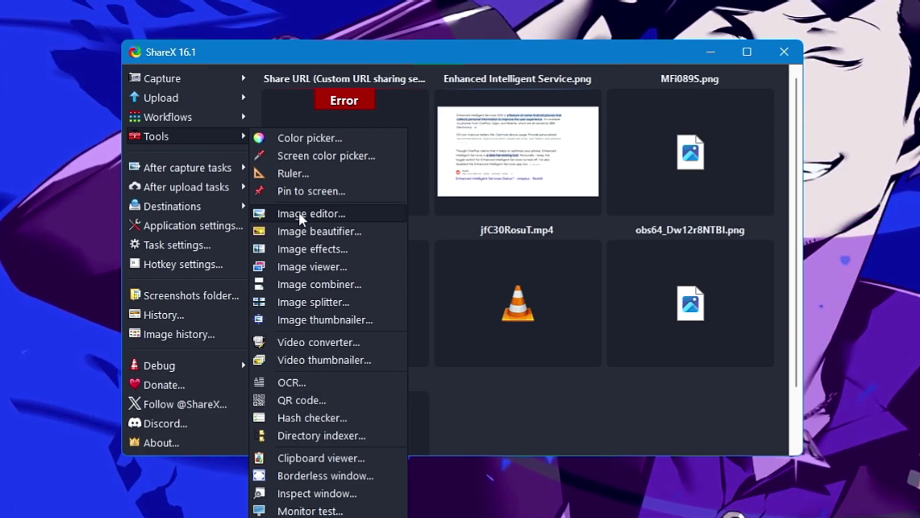
left_click(298, 214)
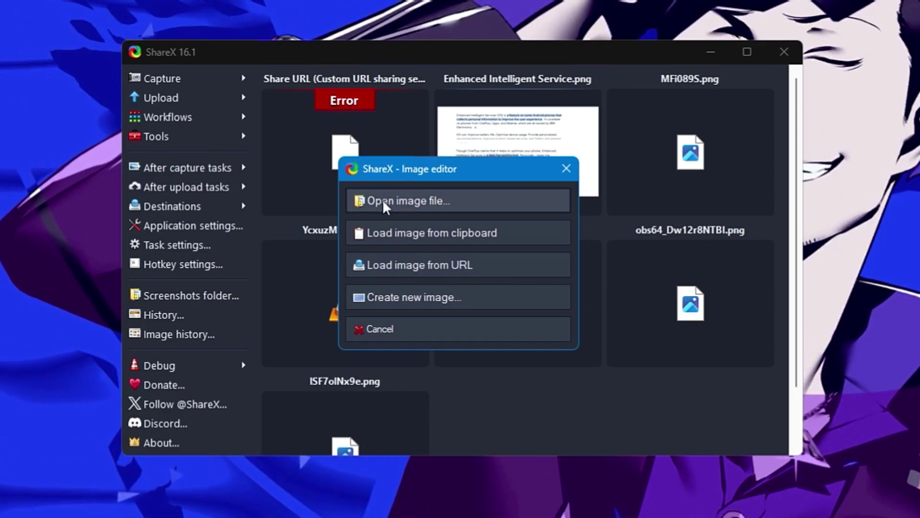
left_click(405, 204)
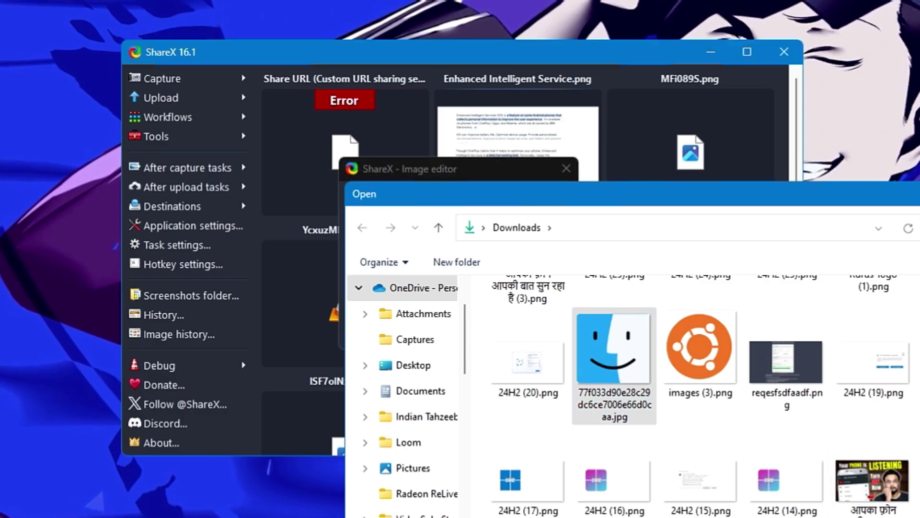
Open the smiley image, then draw and remove a rectangle and two eye ellipses
key("Return")
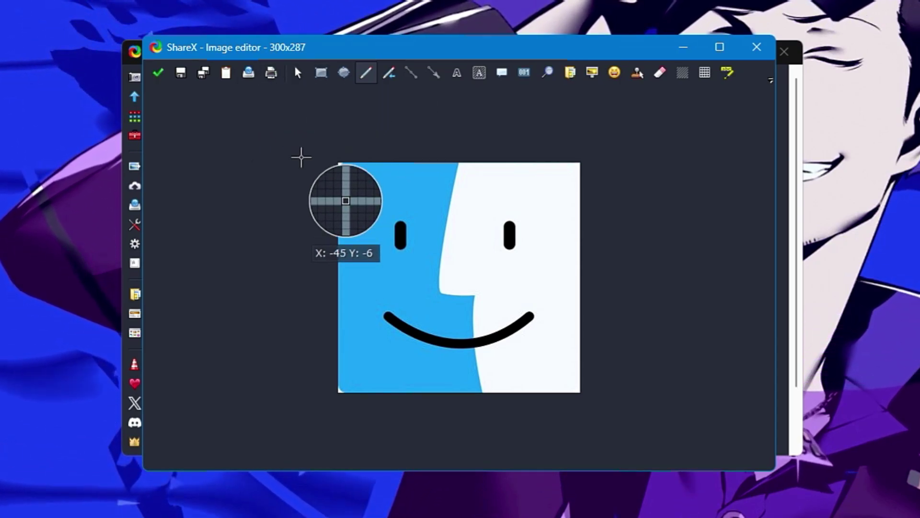
left_click(321, 72)
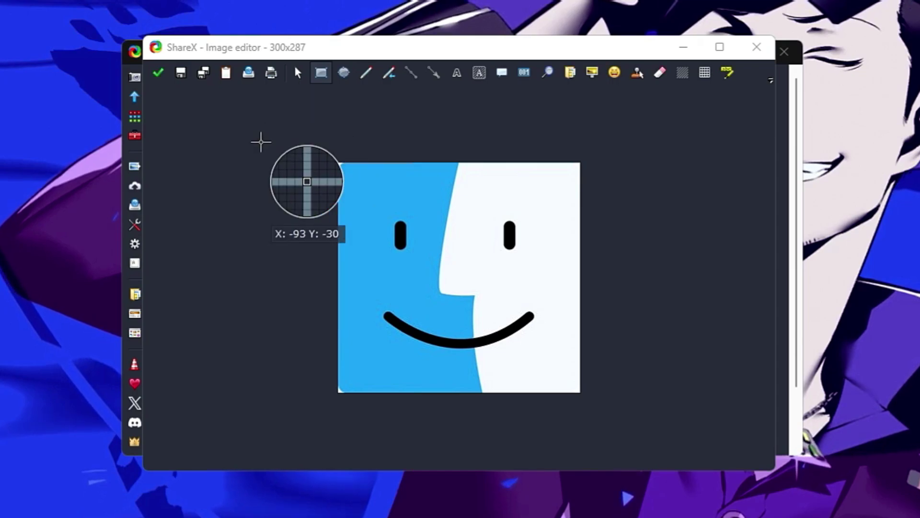
left_click_drag(247, 154, 416, 267)
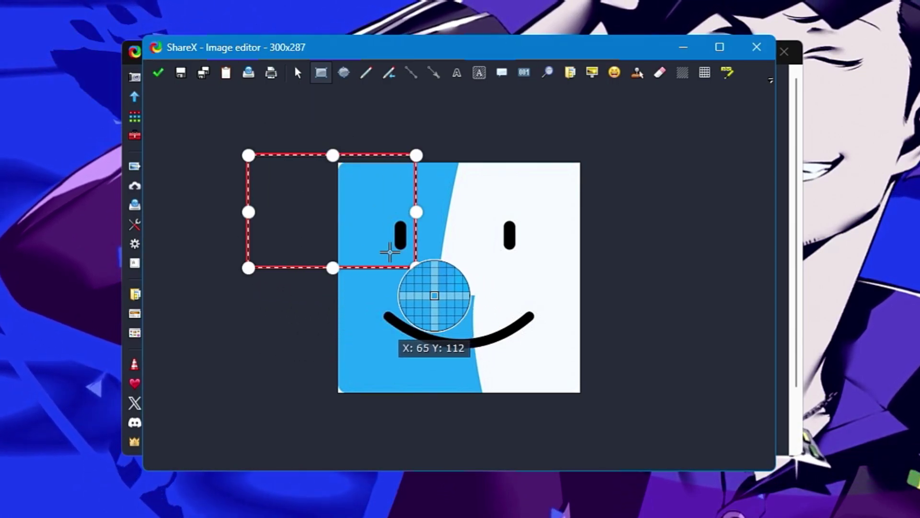
key("Delete")
left_click(344, 73)
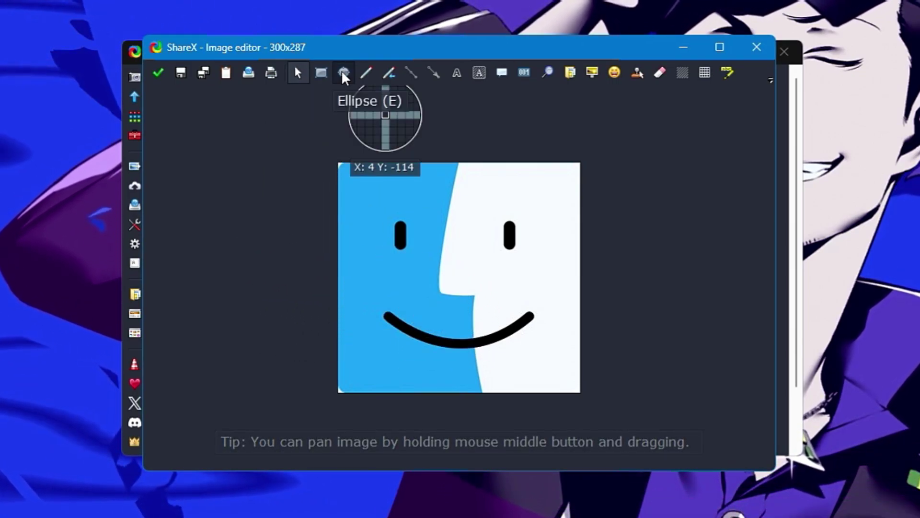
left_click_drag(368, 188, 433, 269)
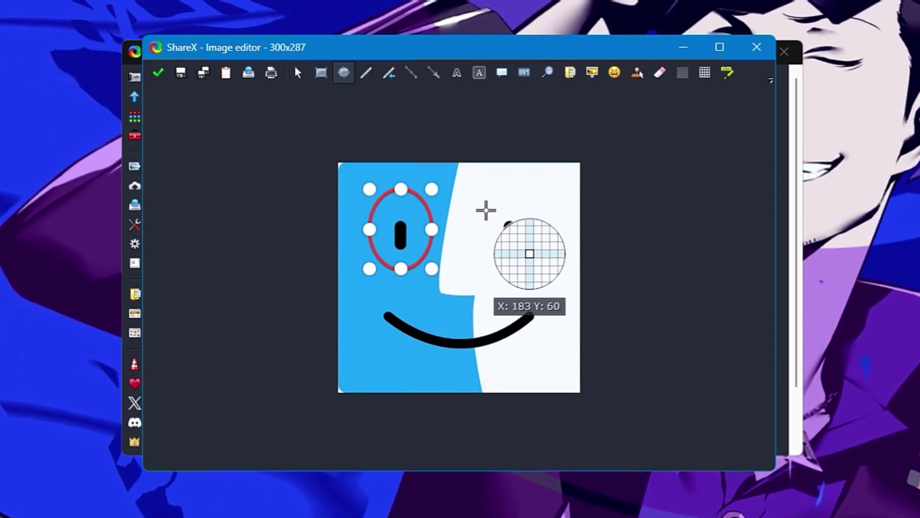
left_click_drag(485, 199, 541, 276)
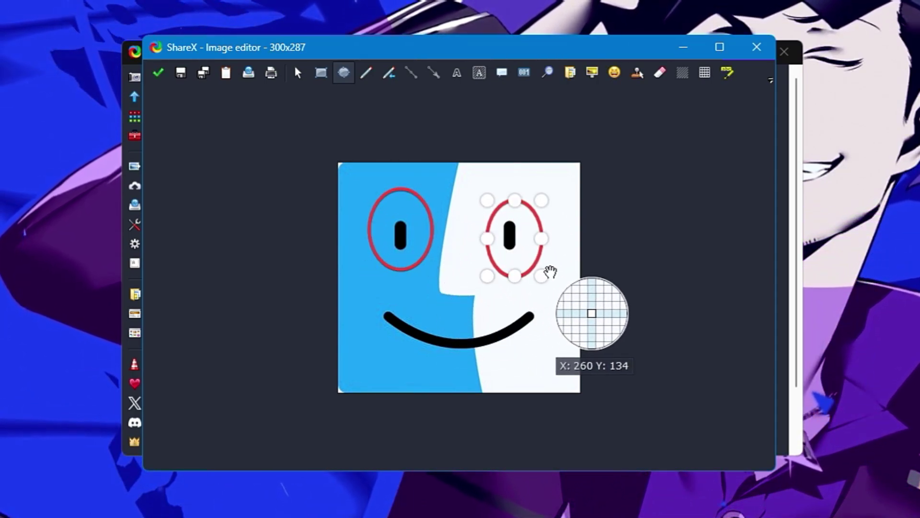
key("ctrl+z")
key("ctrl+z")
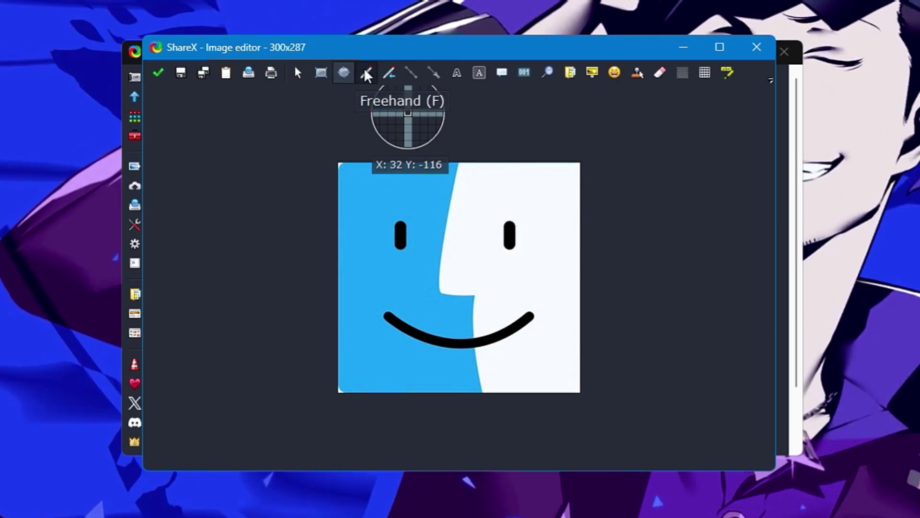
Draw and undo a freehand line, then add three red freehand arrows across the face
left_click(367, 74)
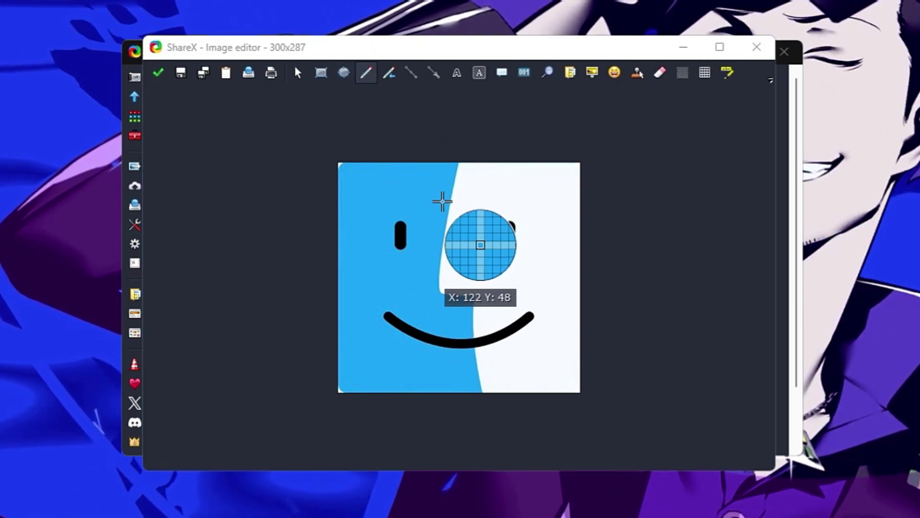
mouse_move(455, 165)
left_mouse_down()
mouse_move(442, 284)
mouse_move(459, 294)
mouse_move(482, 394)
left_mouse_up()
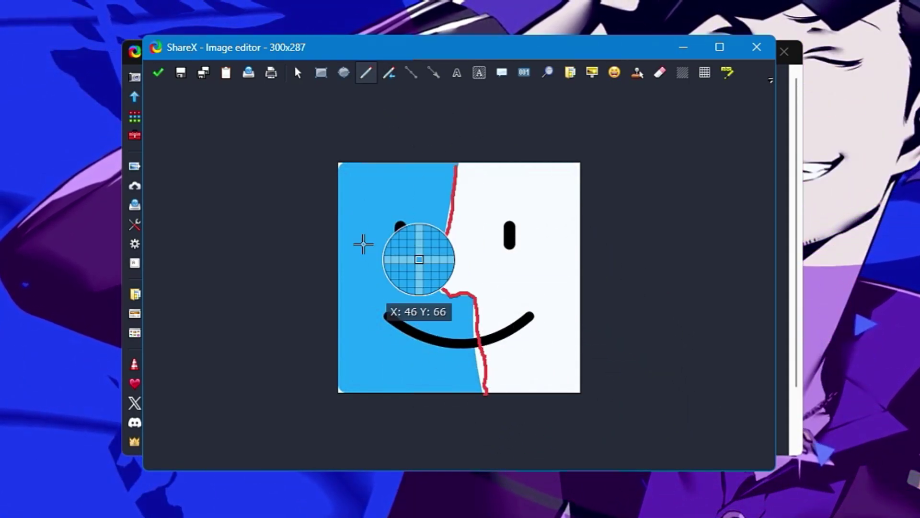
key("ctrl+z")
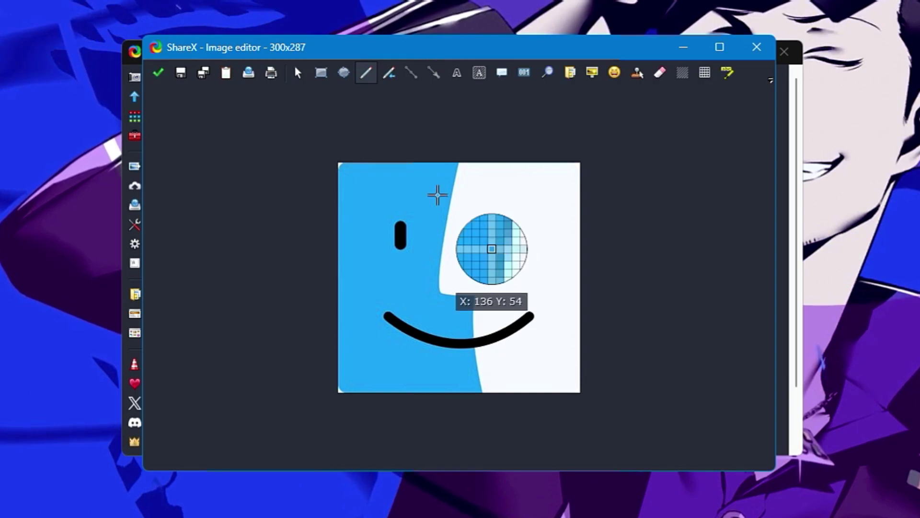
left_click(389, 74)
left_click_drag(376, 221, 501, 204)
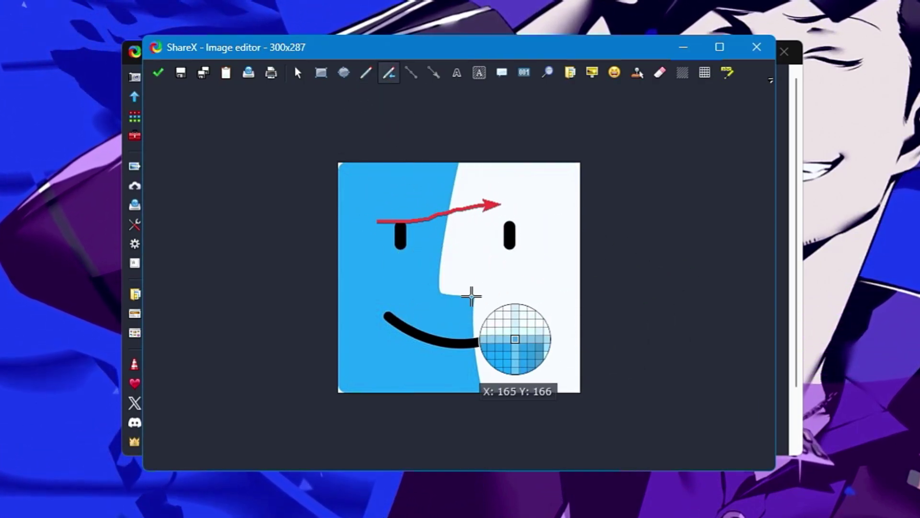
mouse_move(464, 309)
left_mouse_down()
mouse_move(534, 234)
mouse_move(548, 196)
left_mouse_up()
left_click_drag(546, 326, 465, 257)
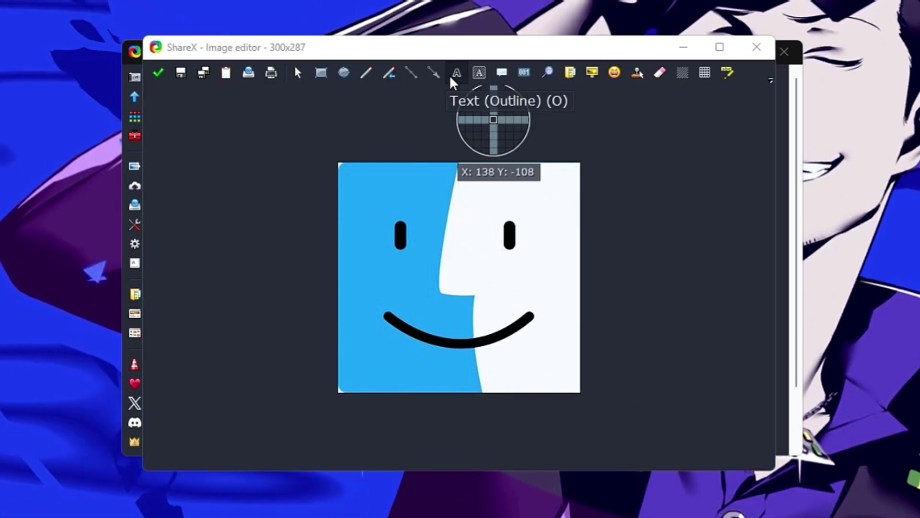
Add outlined 'Crown' text and move it below the smile
left_click(457, 73)
left_click(438, 197)
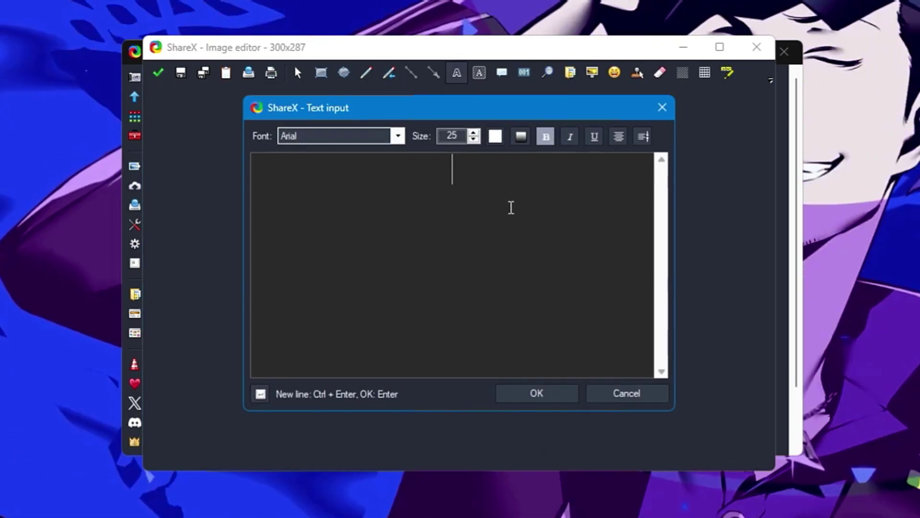
type("Crown")
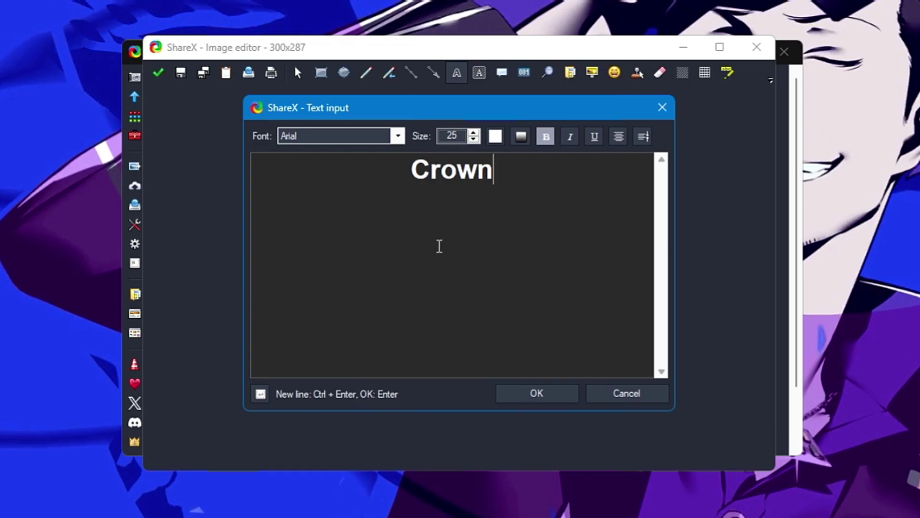
left_click(536, 394)
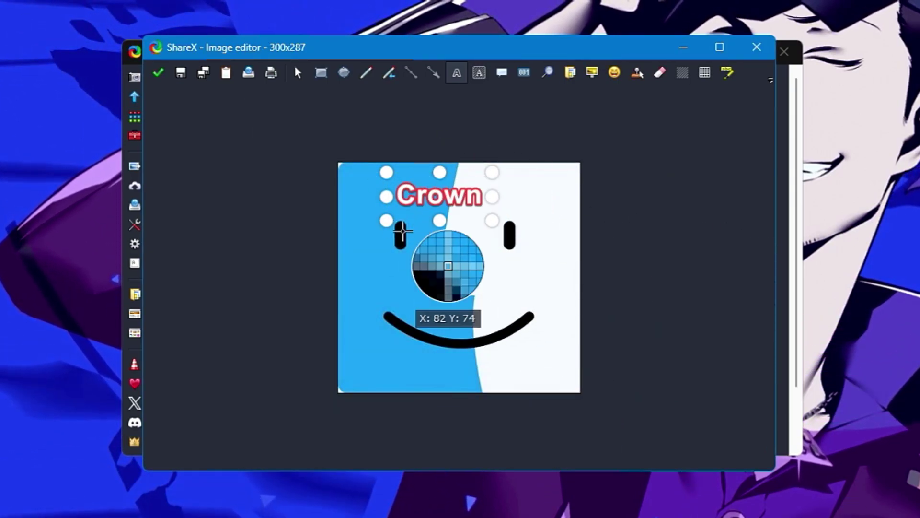
left_click_drag(447, 204, 472, 382)
Check the background-text and step-marker tools, then close the editor without saving
left_click(488, 81)
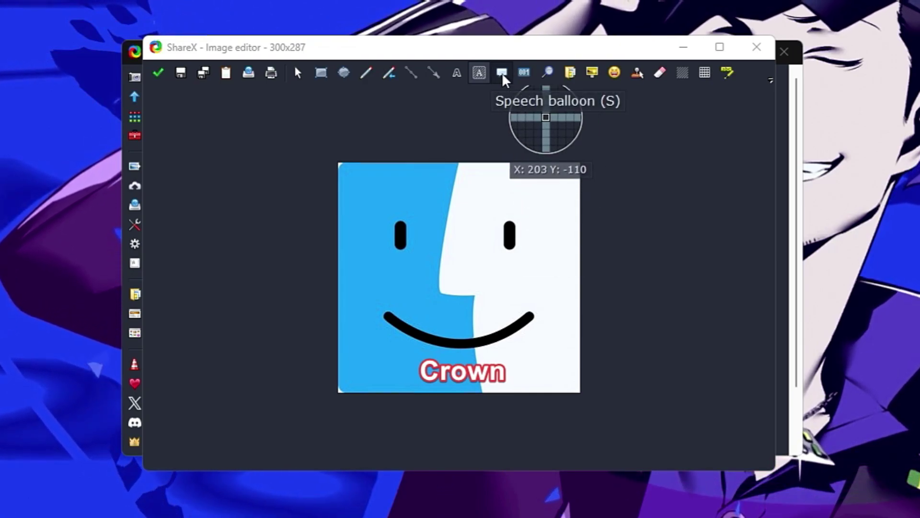
left_click(524, 72)
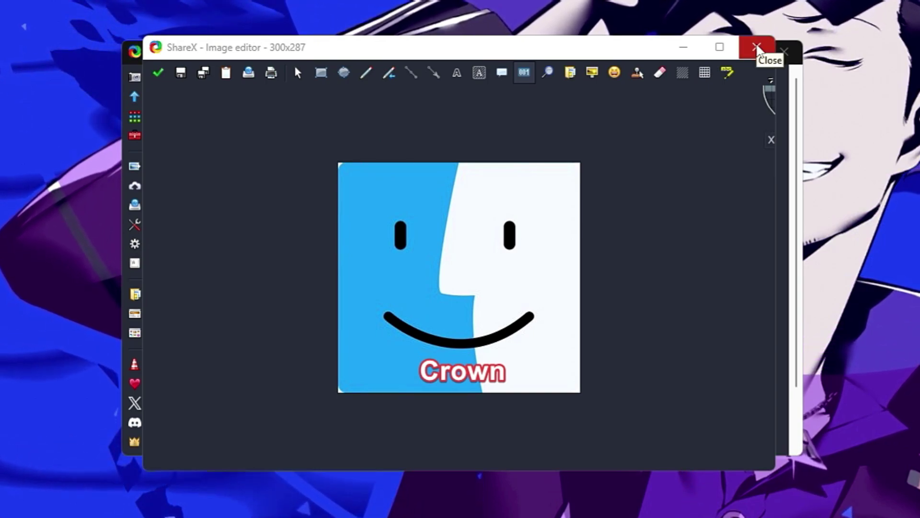
left_click(757, 48)
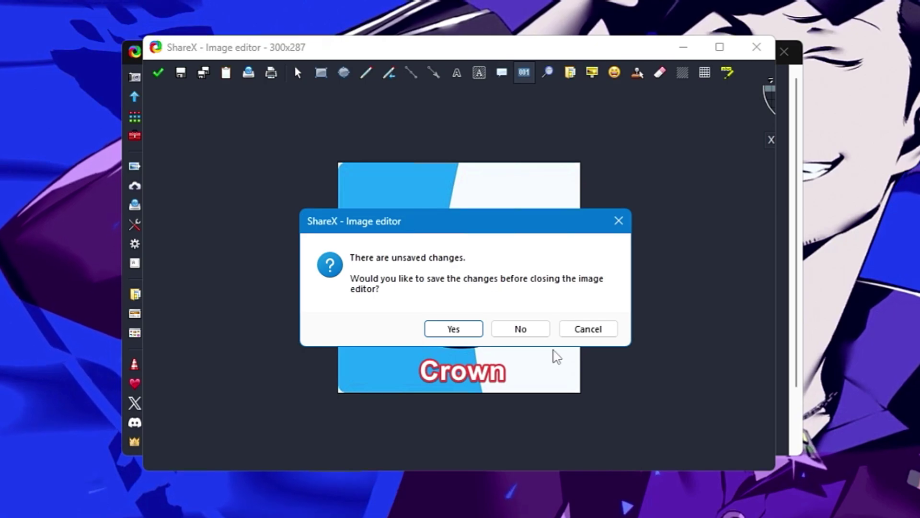
left_click(520, 331)
Launch the Image beautifier and, after trying solid and transparent, set the background to Gradient
left_click(219, 138)
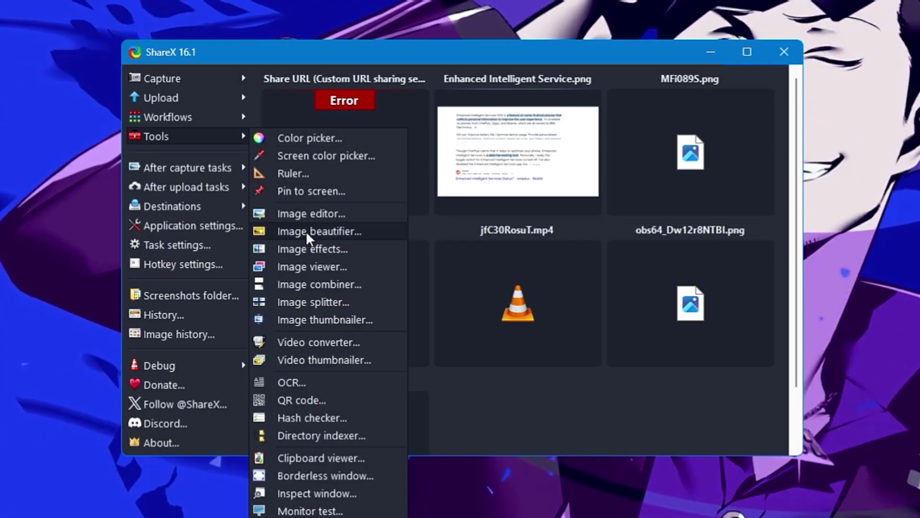
left_click(318, 231)
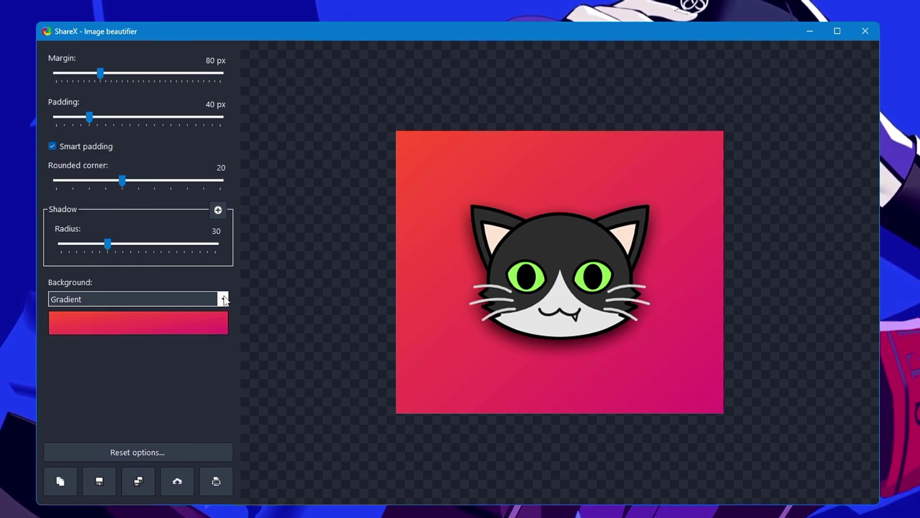
left_click(224, 299)
left_click(105, 326)
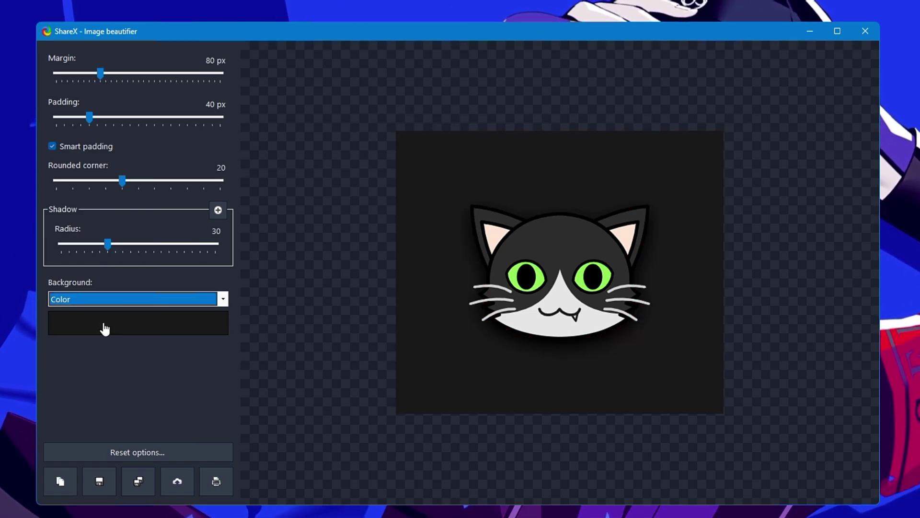
scroll(226, 304, "down", 1)
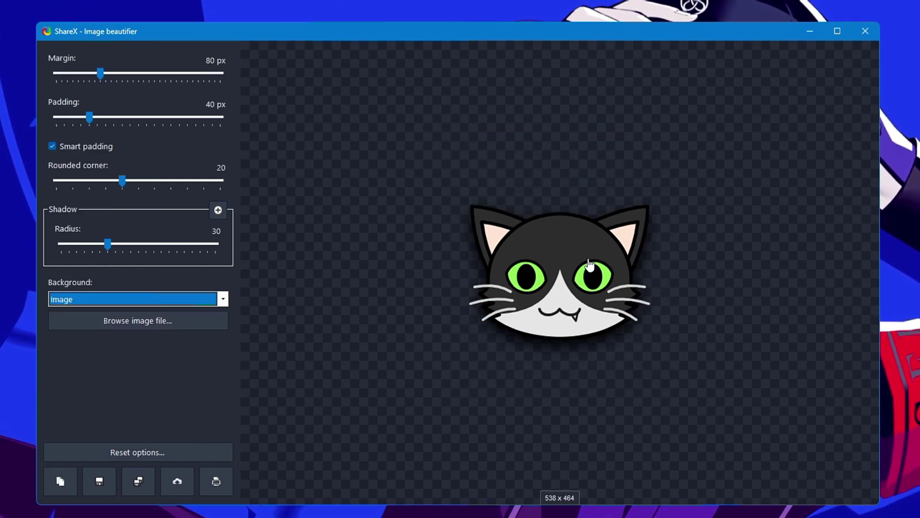
left_click(211, 302)
left_click(91, 351)
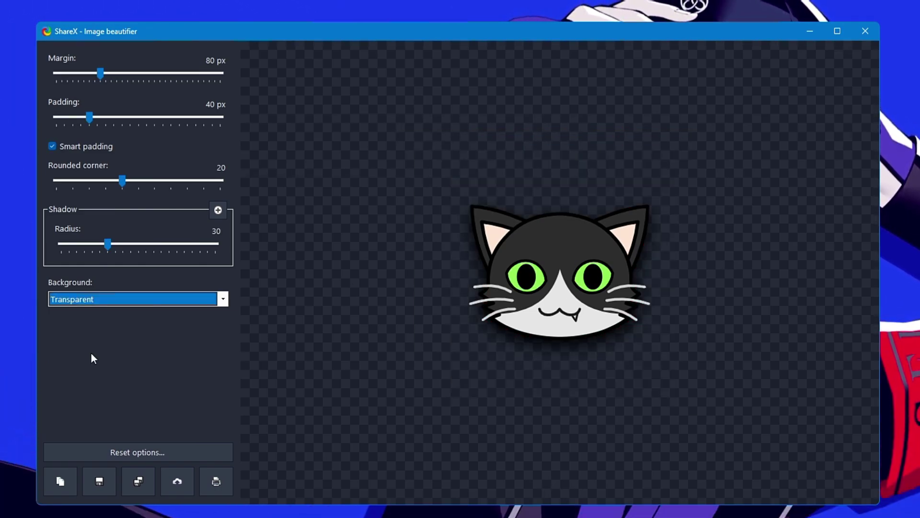
left_click(227, 304)
left_click(192, 313)
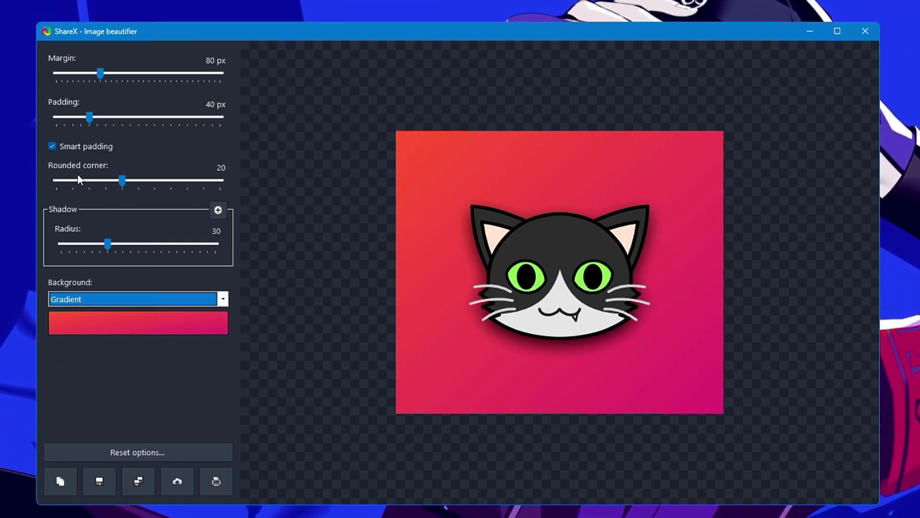
Reduce the padding to 41 px, then save and upload the beautified cat image
mouse_move(90, 117)
left_mouse_down()
mouse_move(113, 120)
mouse_move(86, 119)
left_mouse_up()
scroll(96, 127, "up", 7)
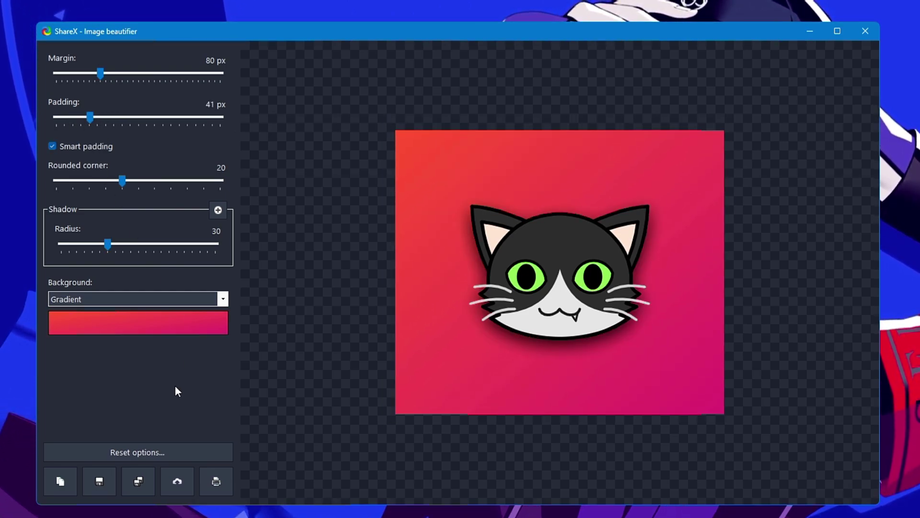
left_click(101, 482)
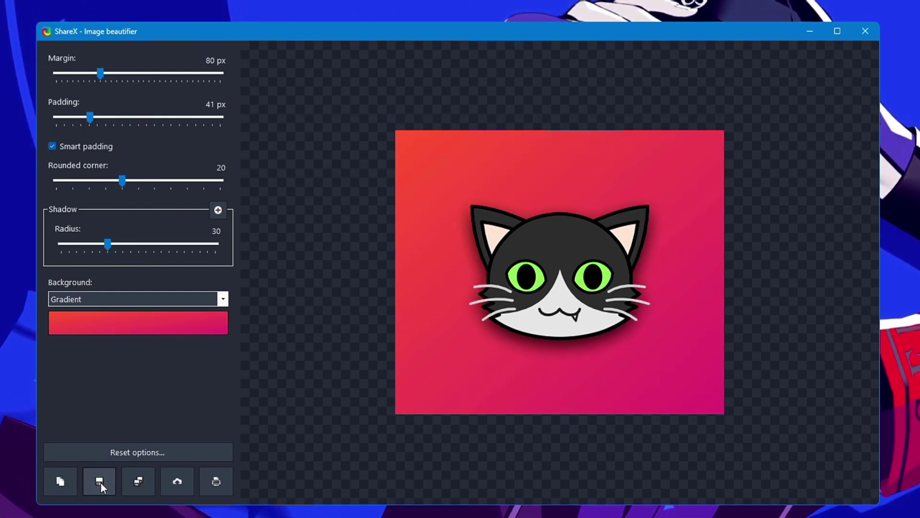
left_click(171, 482)
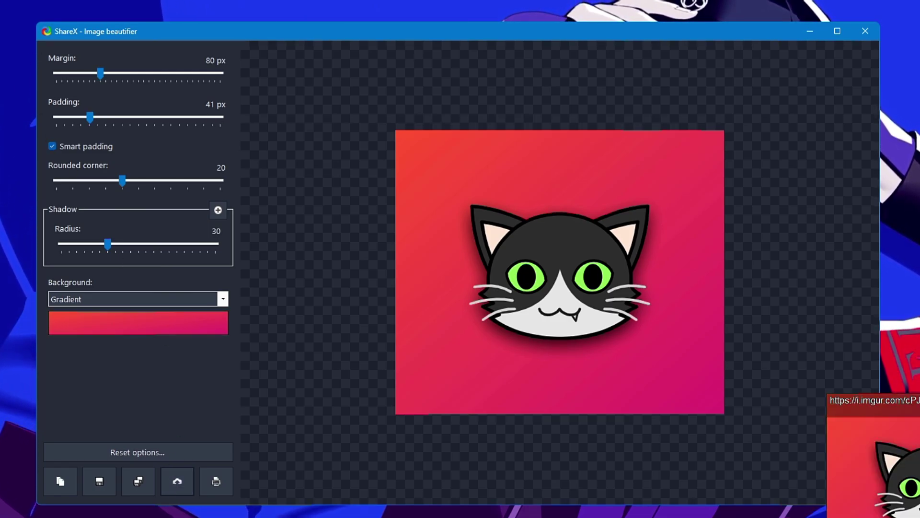
left_click(866, 32)
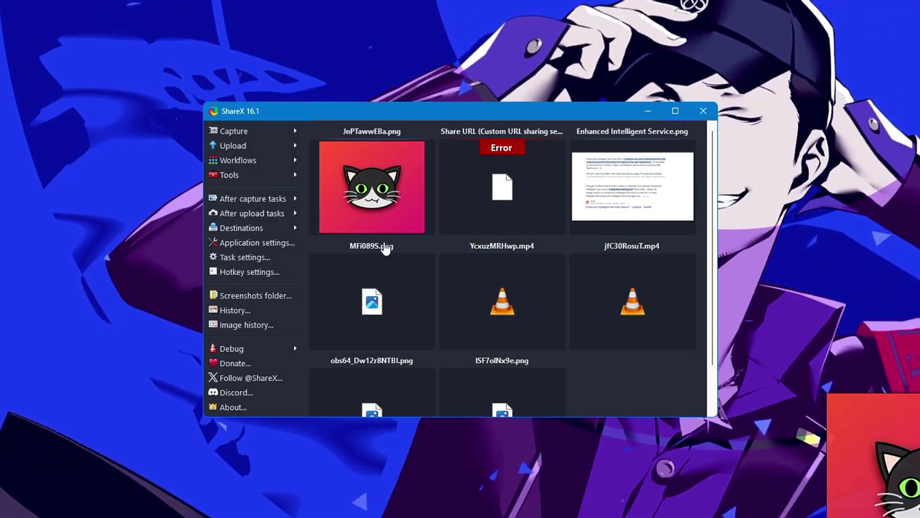
mouse_move(251, 178)
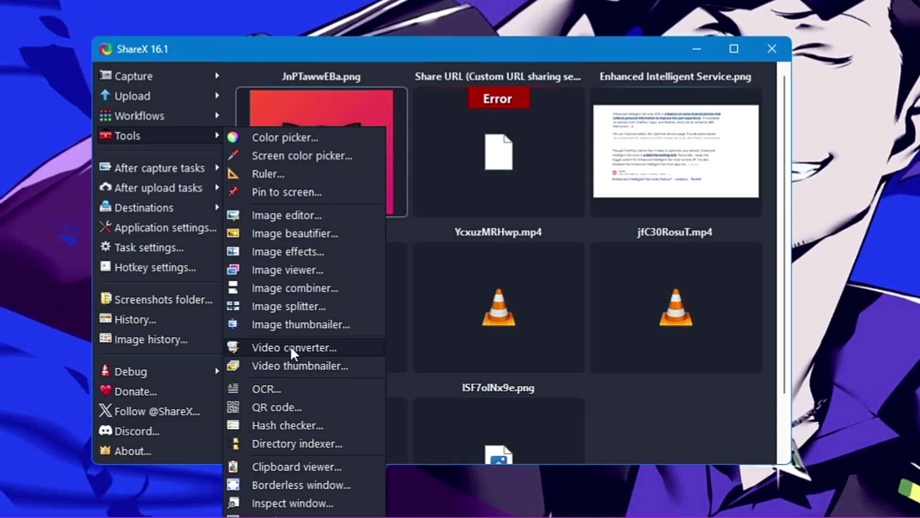
left_click(290, 348)
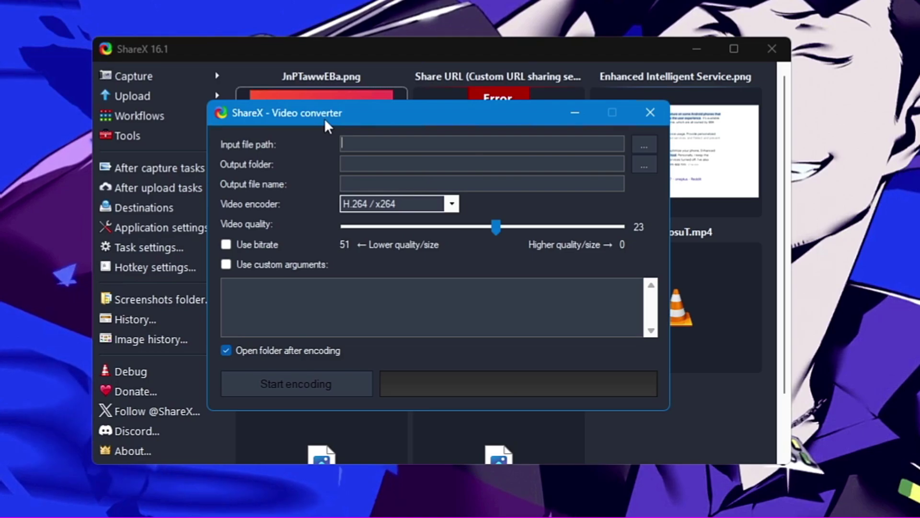
Close the video converter and open the DNS changer, keeping the VMware VMnet8 adapter selected
key("alt+F4")
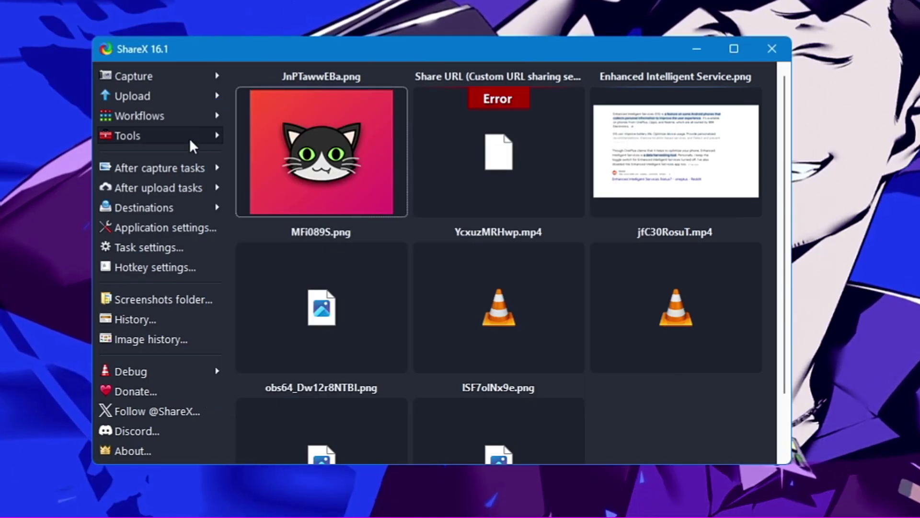
mouse_move(189, 138)
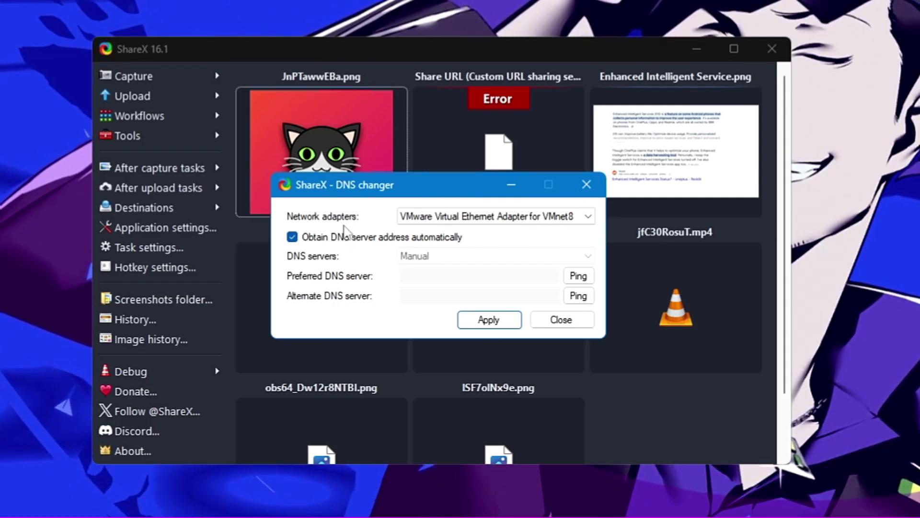
left_click(470, 217)
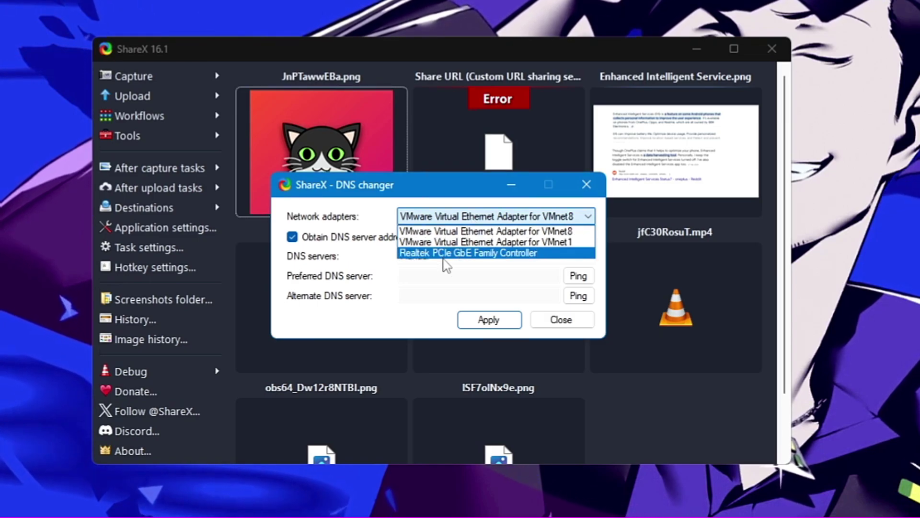
left_click(479, 204)
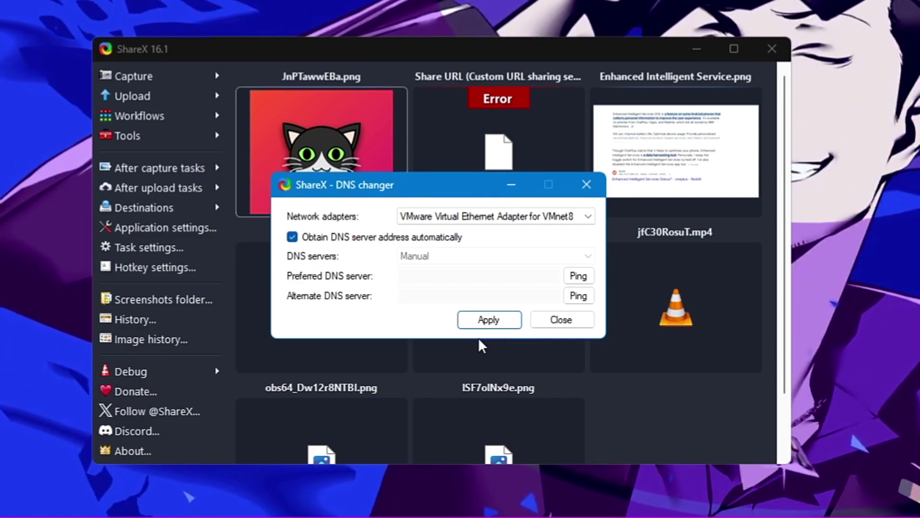
Close the DNS changer and look through the After capture and After upload task options
left_click(488, 319)
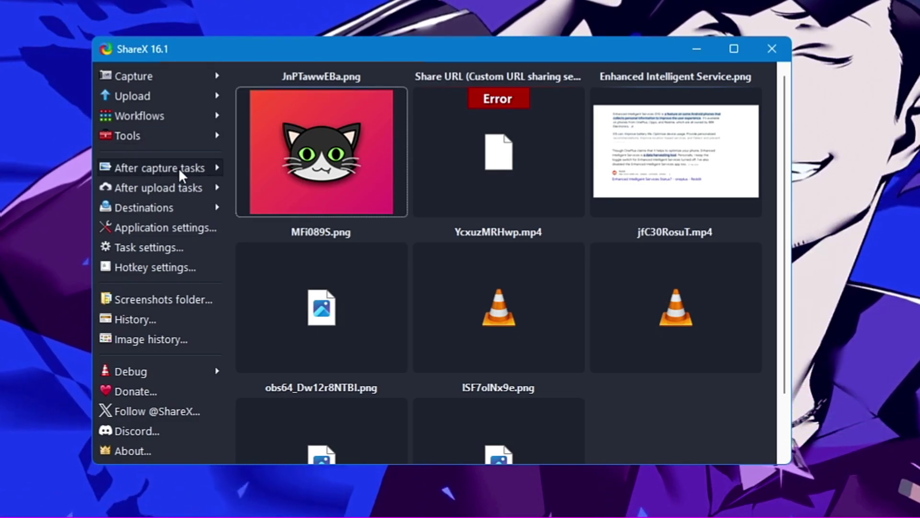
left_click(191, 168)
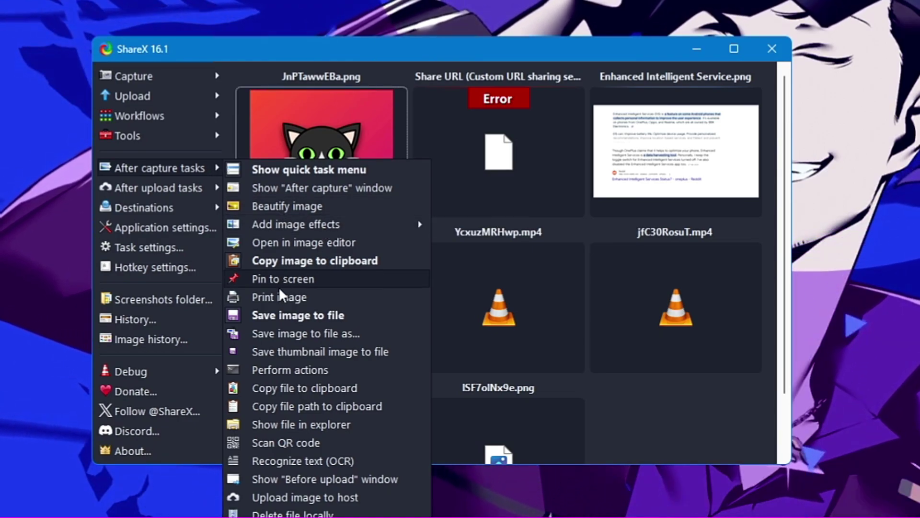
left_click(286, 298)
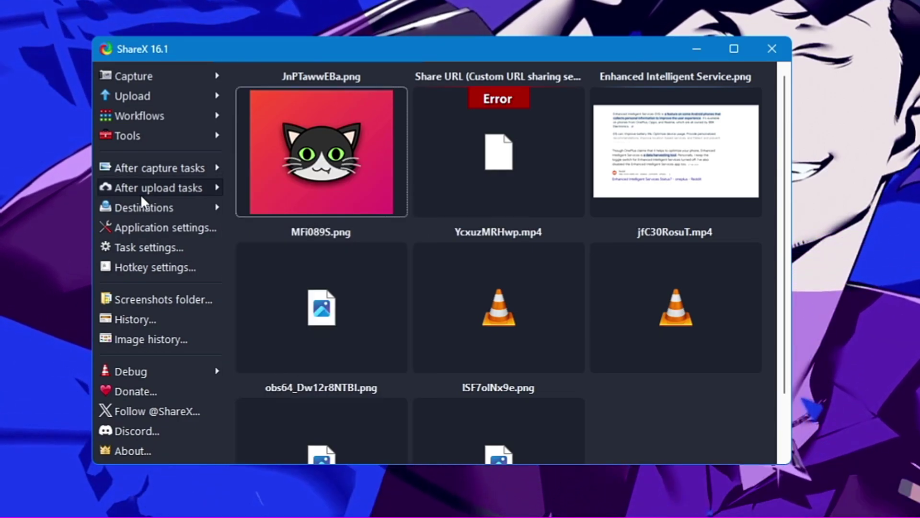
left_click(208, 189)
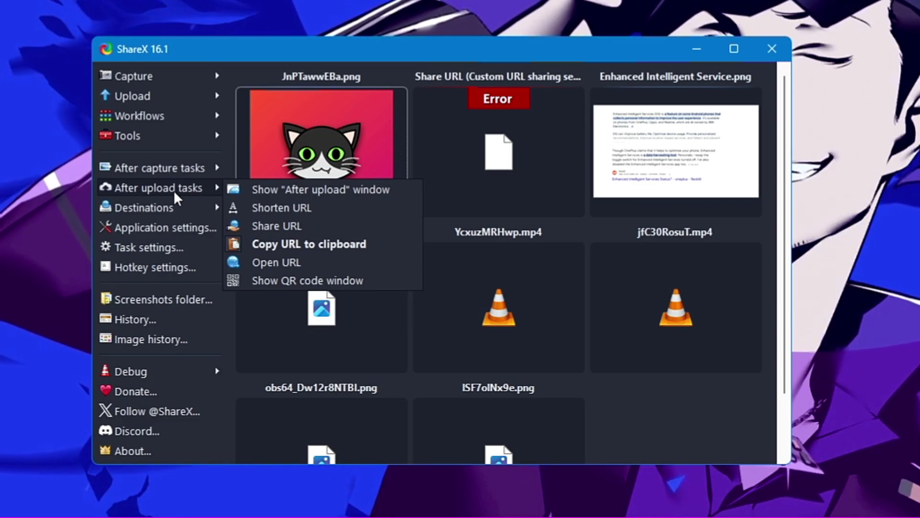
left_click(191, 189)
left_click(201, 192)
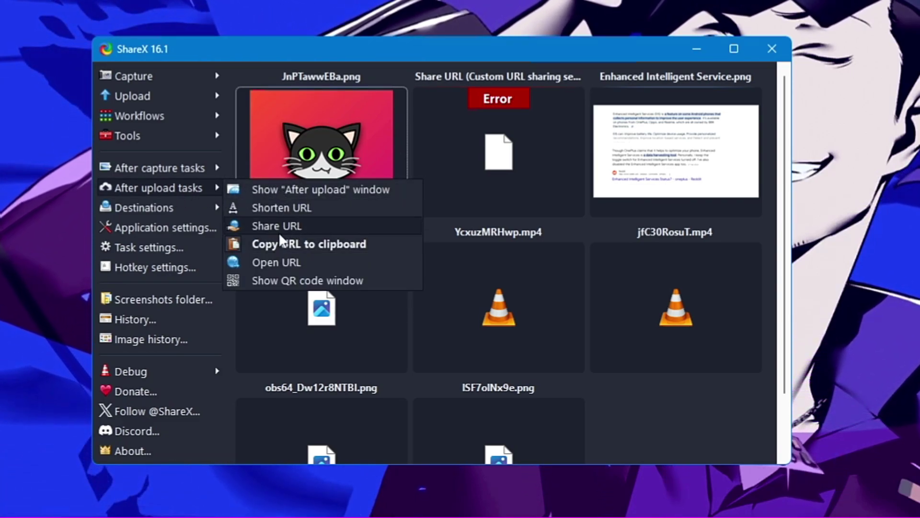
Set the application theme to Dracula in Application settings
mouse_move(182, 207)
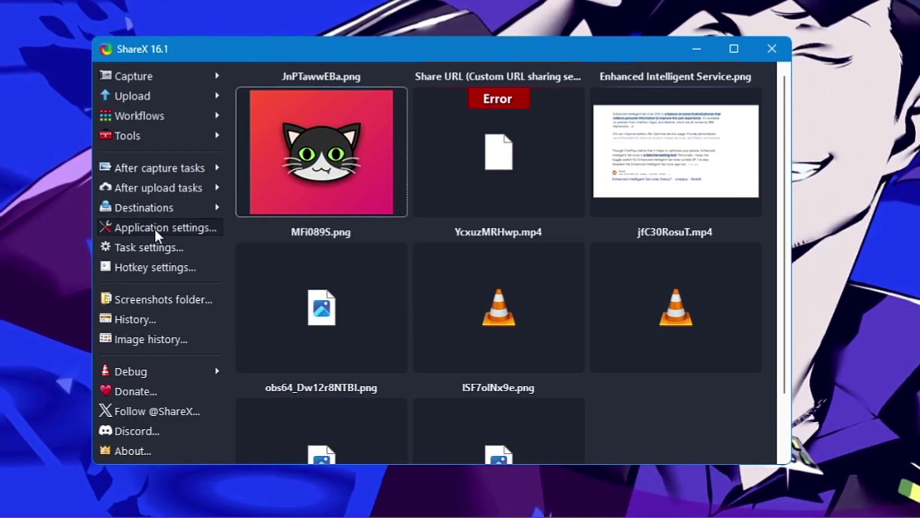
left_click(154, 229)
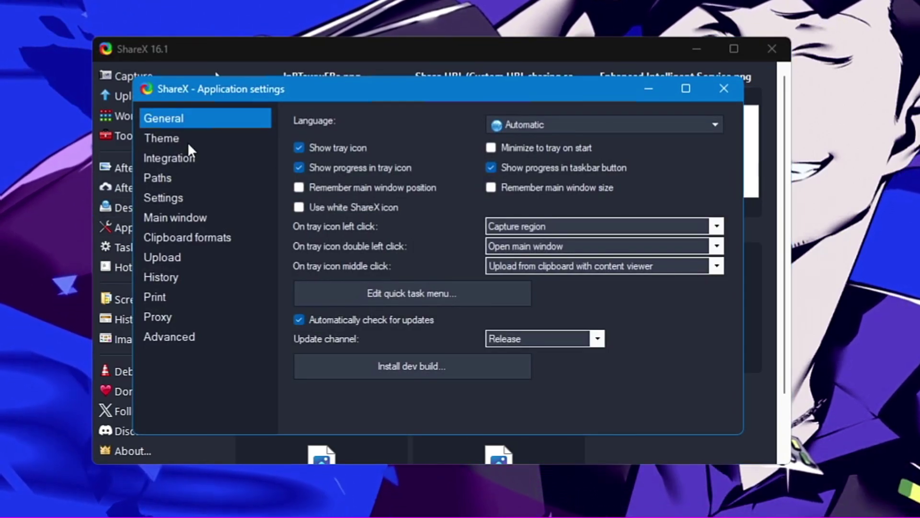
left_click(161, 139)
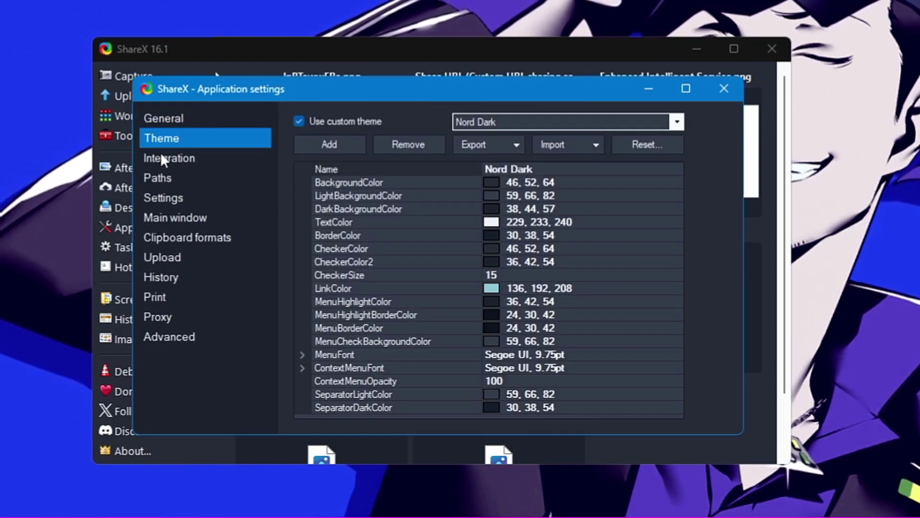
left_click(537, 122)
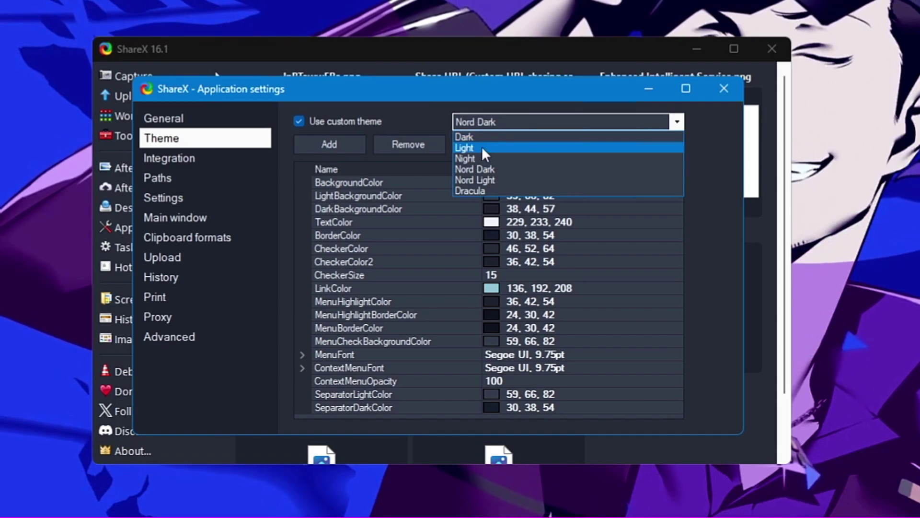
left_click(477, 193)
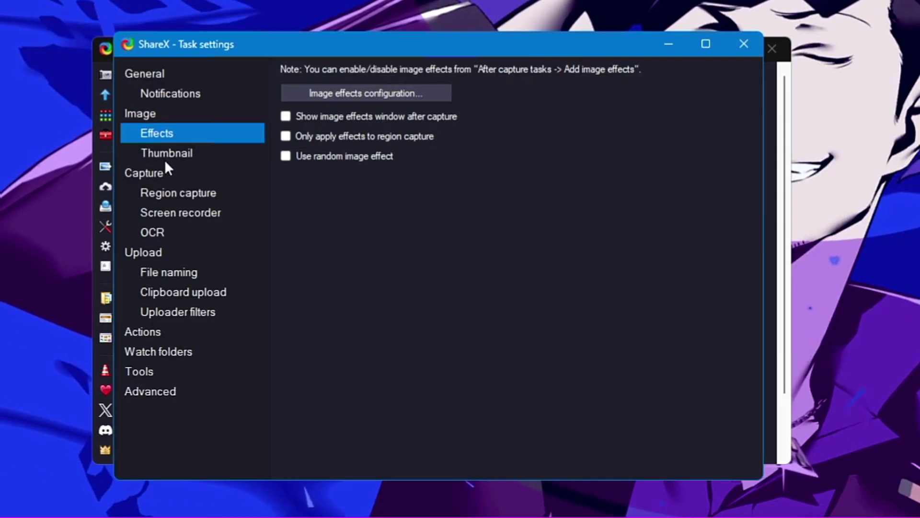
Browse the Task settings pages (thumbnail, region capture, recorder, file naming, watch folders, tools) and close them
left_click(168, 154)
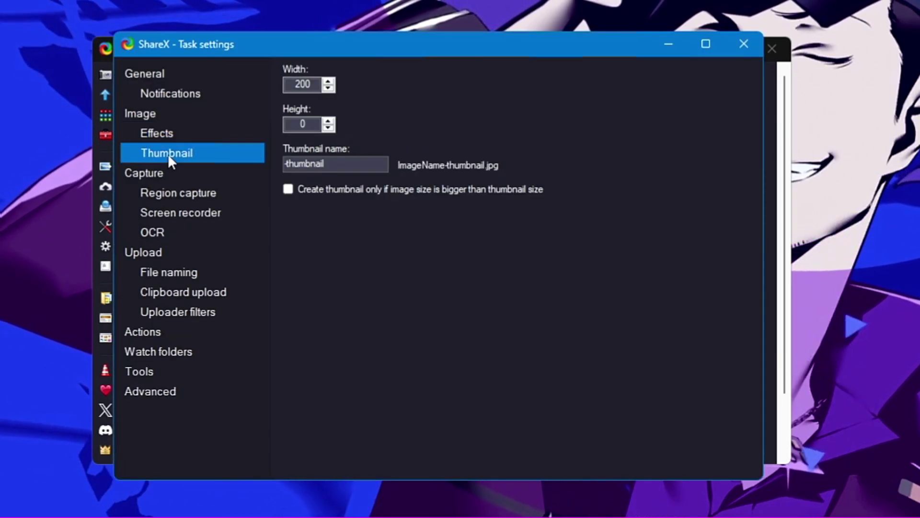
left_click(167, 193)
left_click(178, 212)
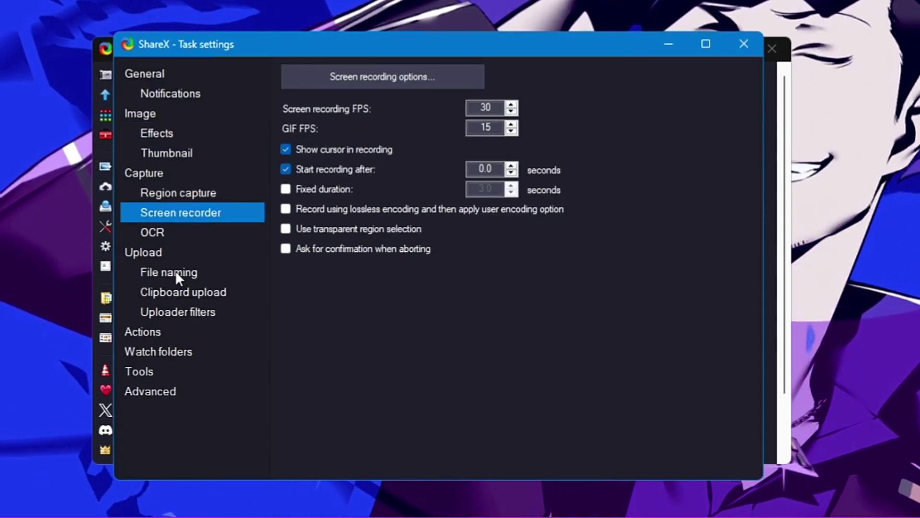
left_click(174, 272)
left_click(171, 354)
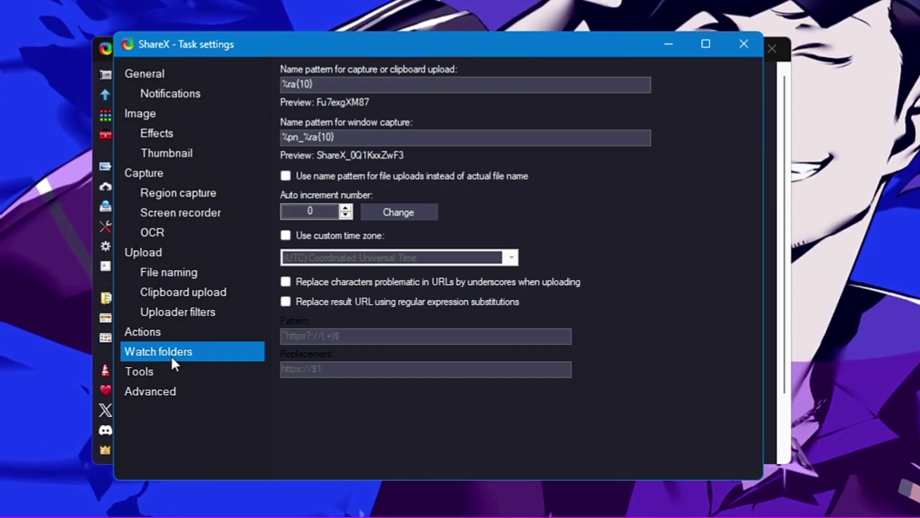
left_click(149, 376)
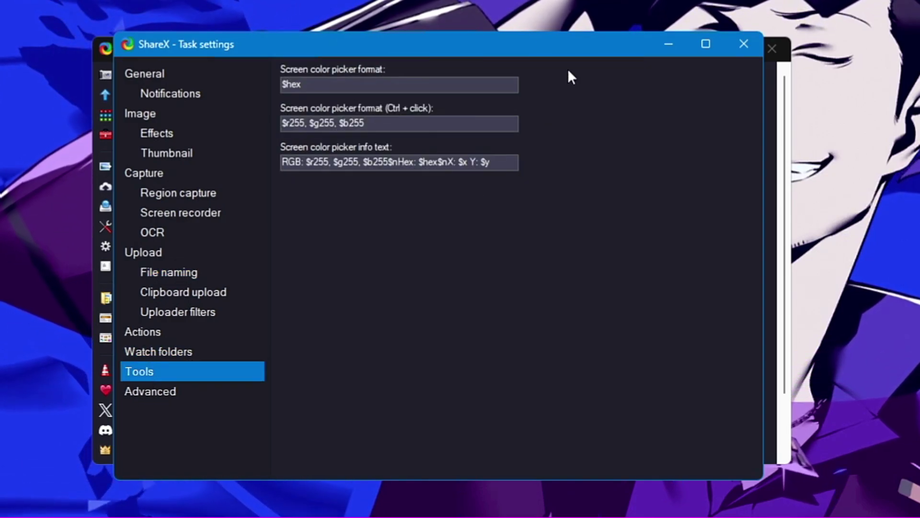
left_click(742, 46)
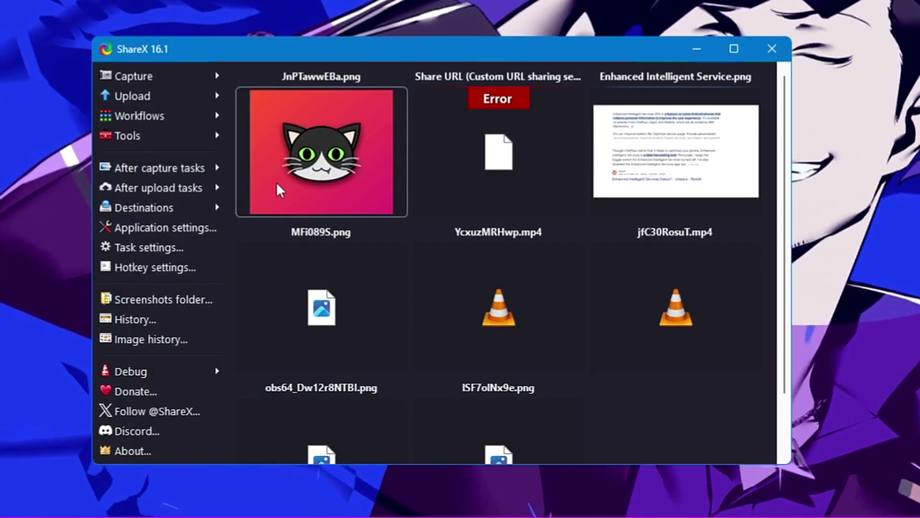